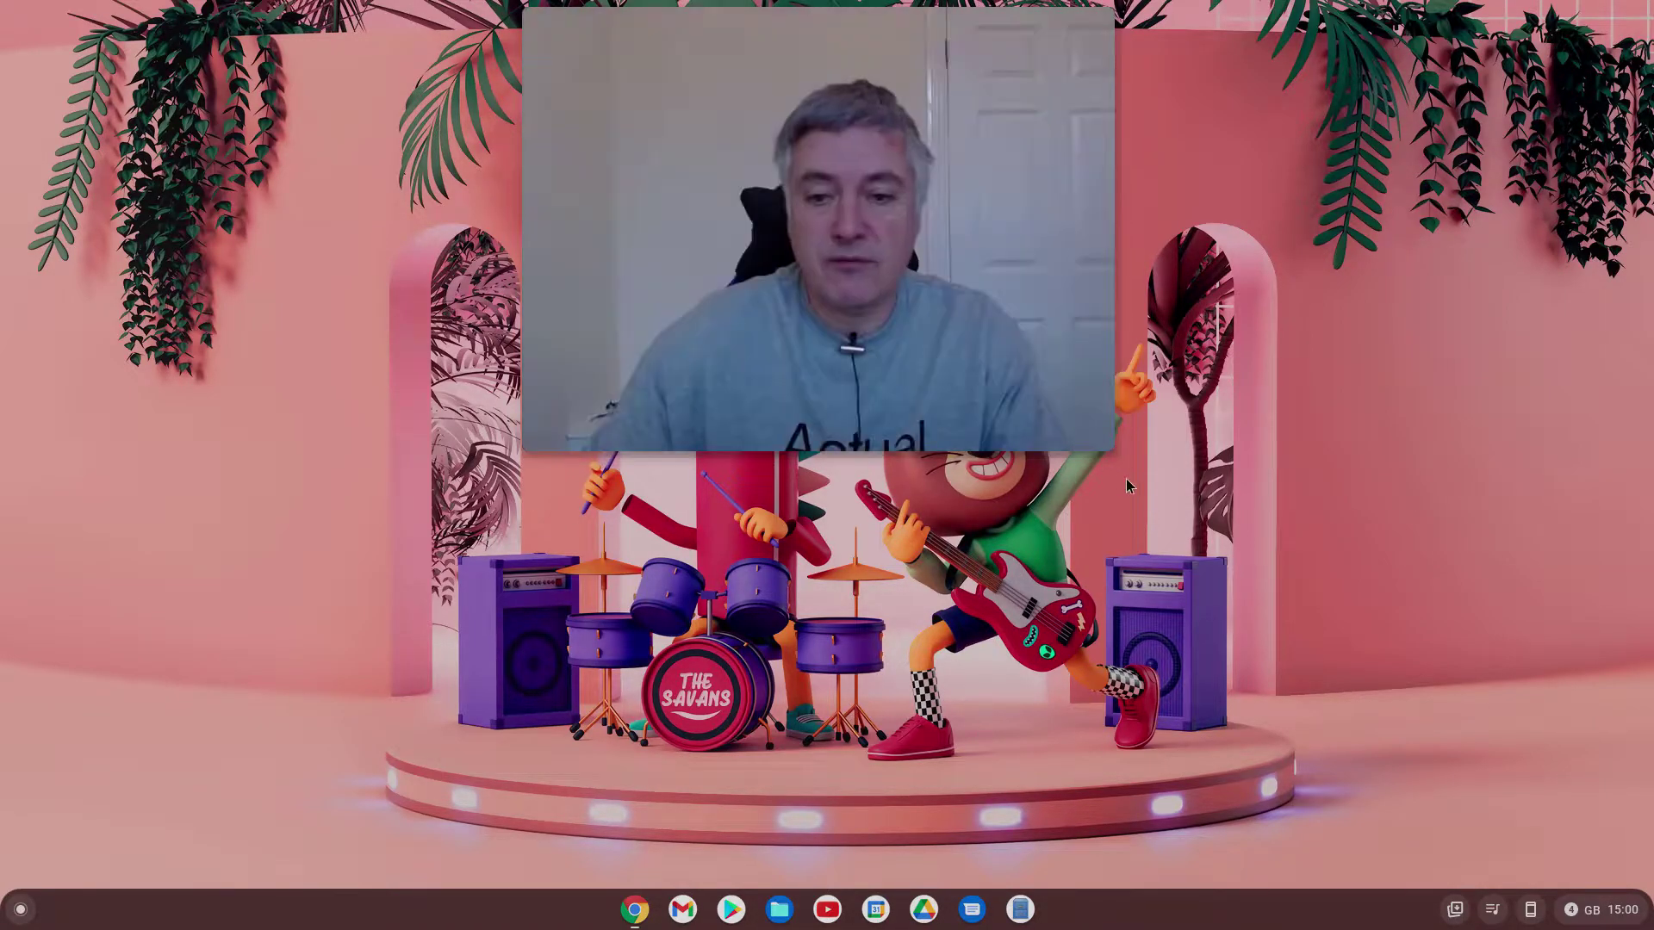
Launch Files on My files and drag its window into position
left_click(817, 228)
left_click_drag(631, 168, 253, 168)
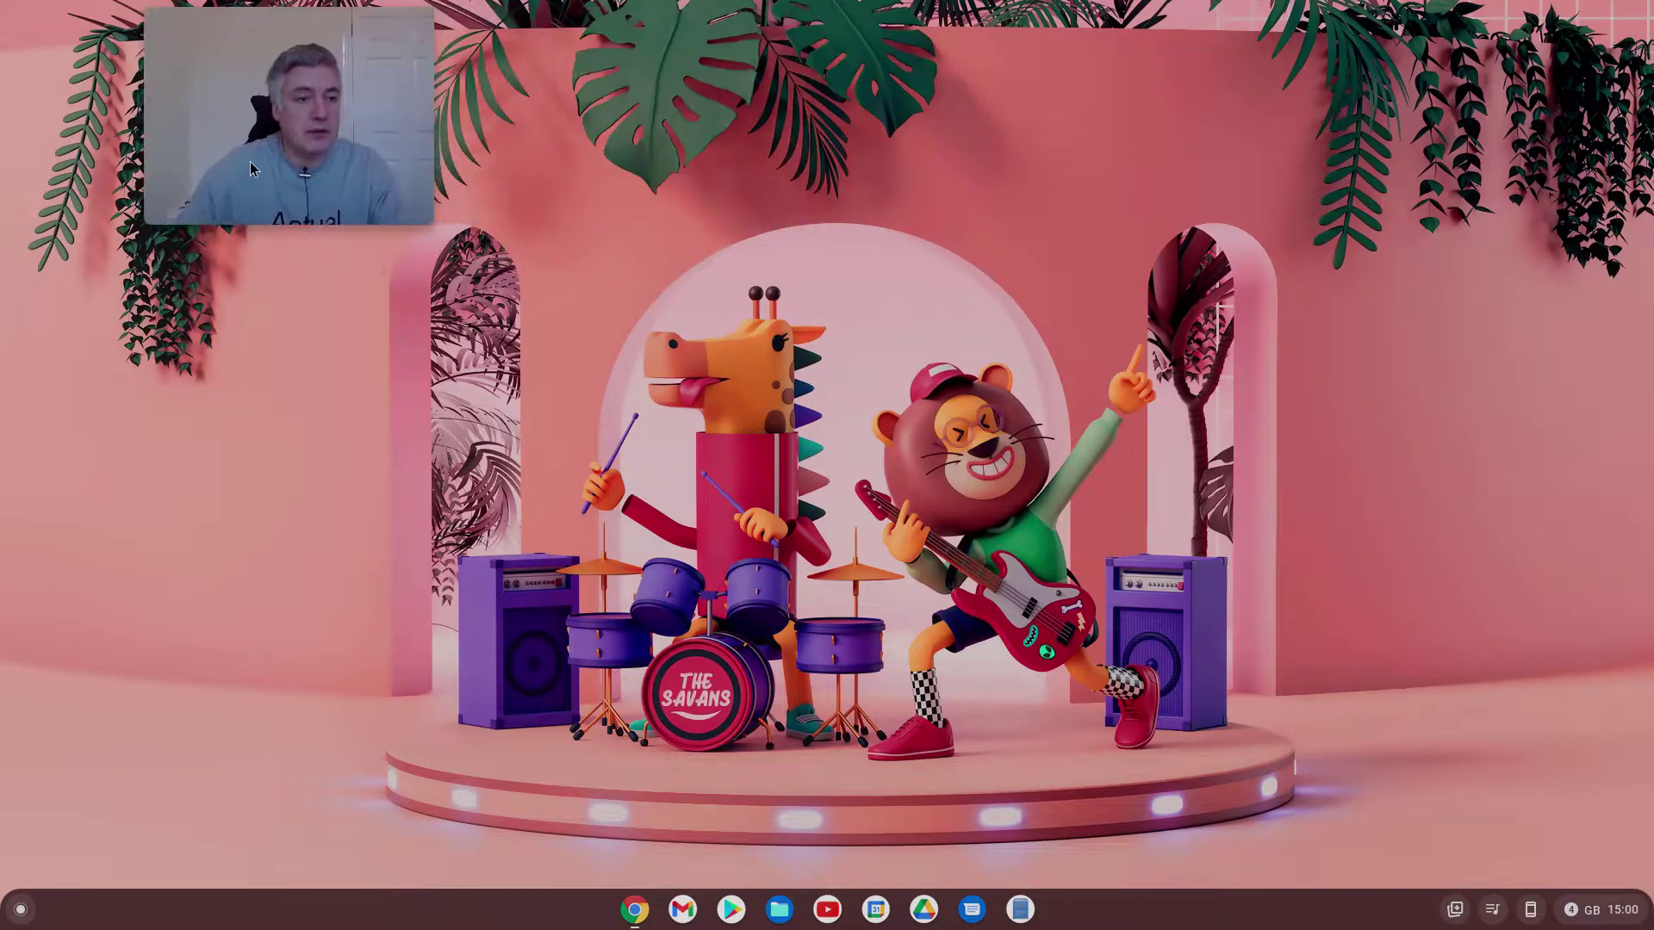
Open Ultra_Fit in Files, expand it, and select each of its two UNTITLED partitions
left_click(780, 908)
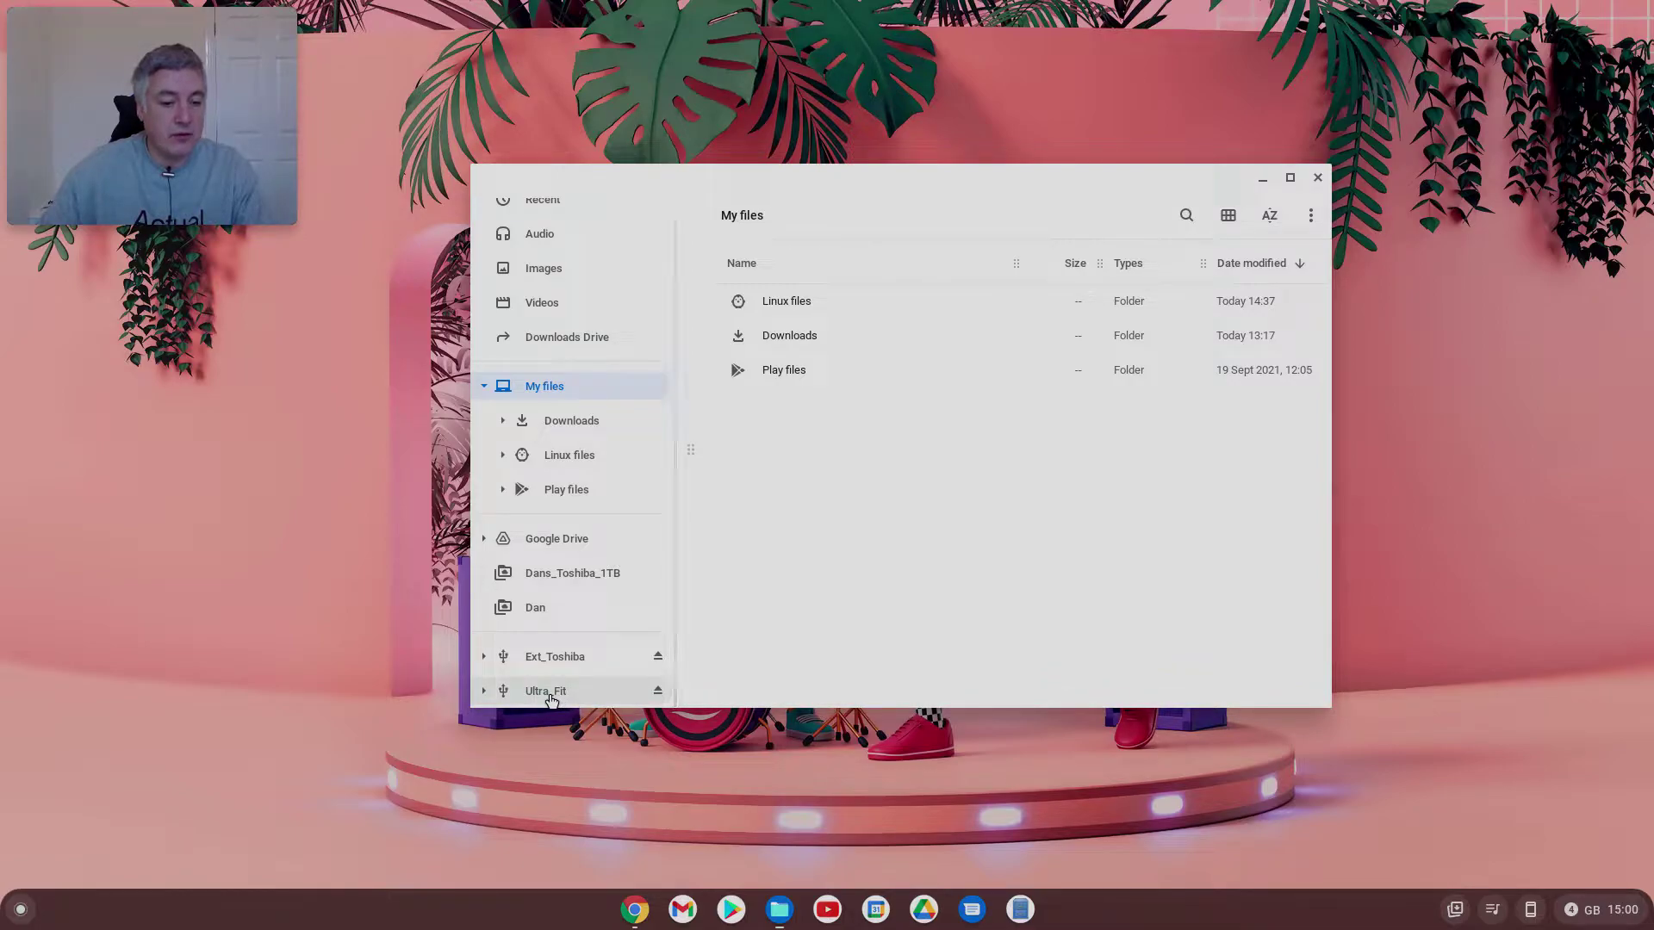
left_click(556, 695)
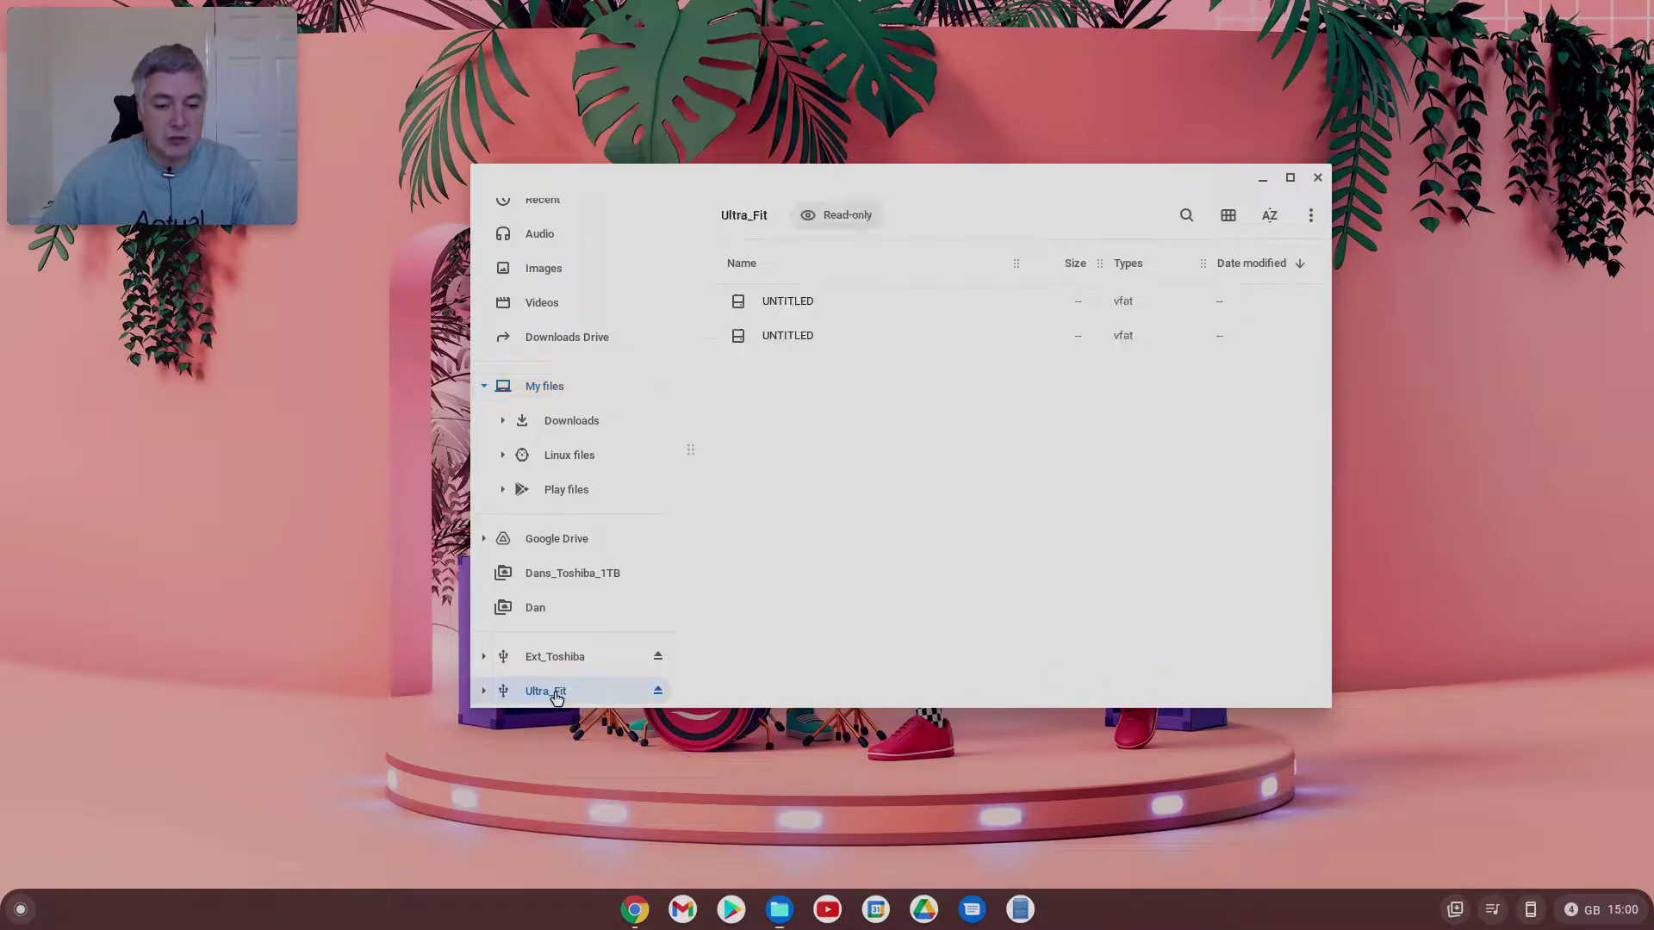
right_click(539, 697)
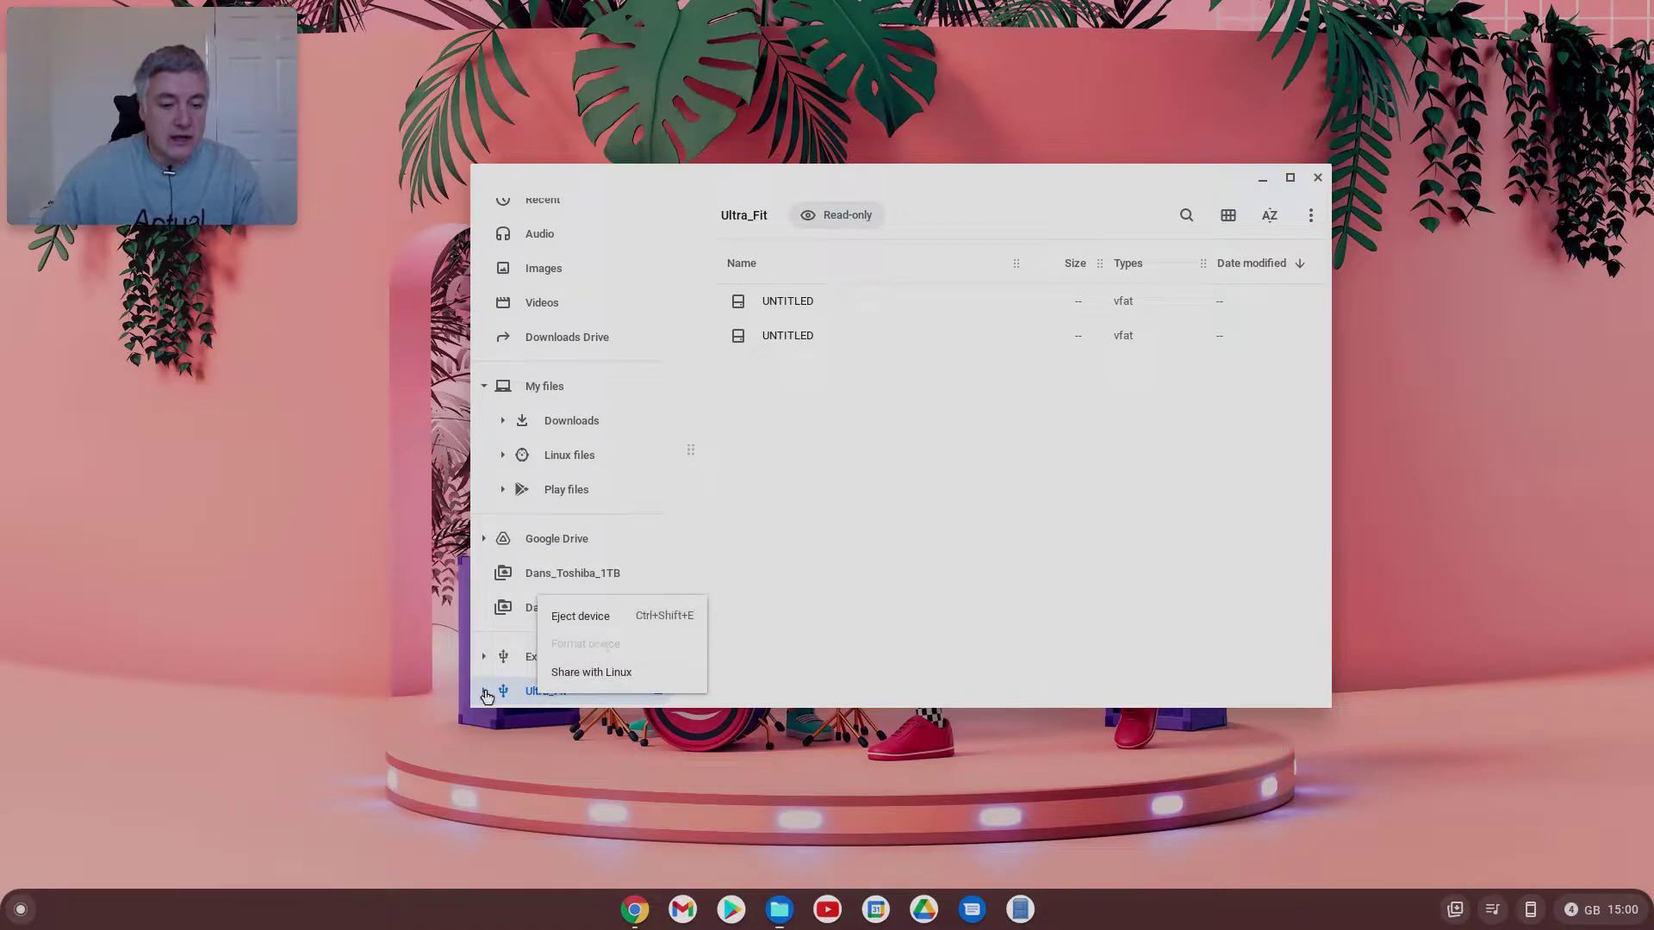
left_click(487, 694)
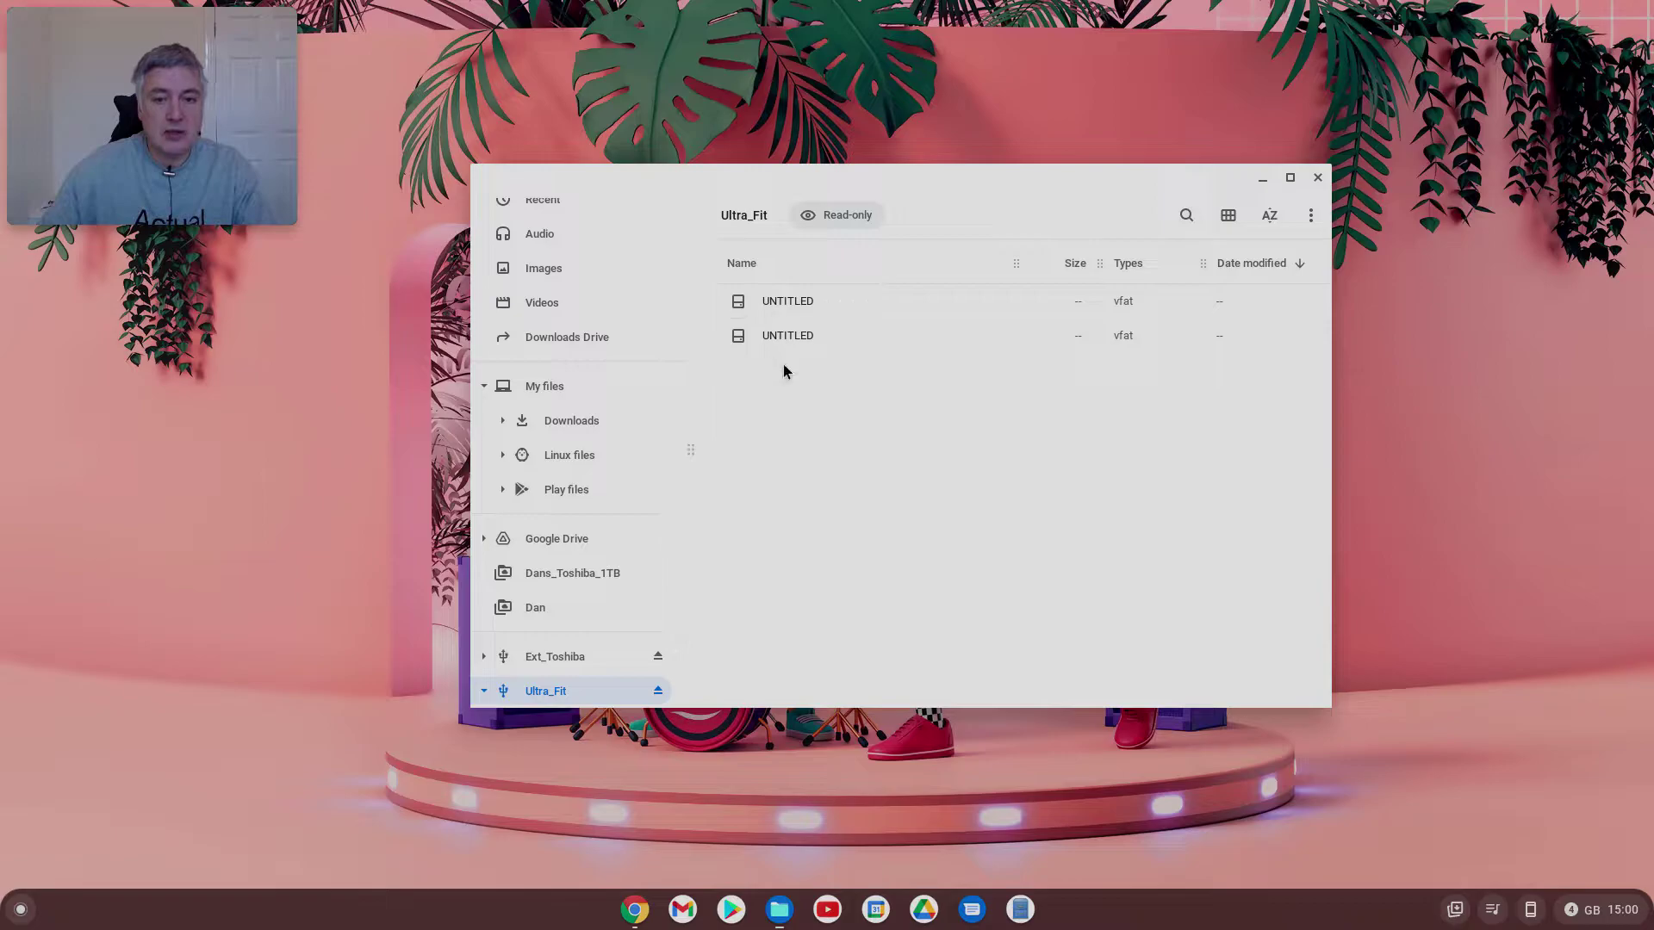
left_click(783, 300)
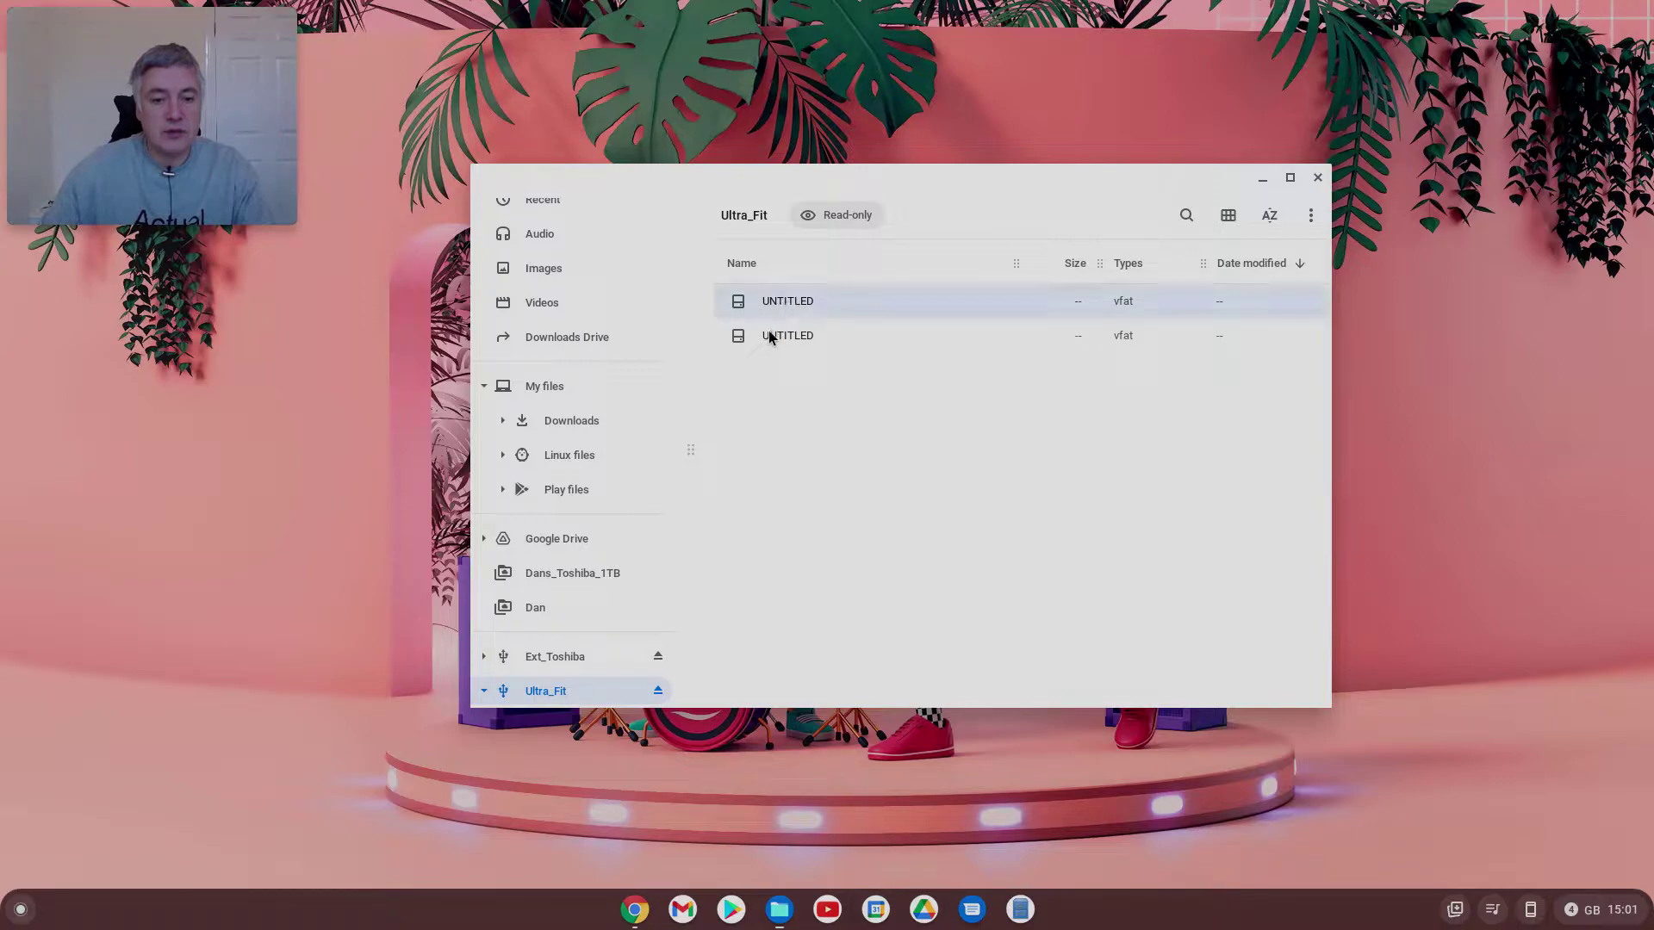
left_click(781, 336)
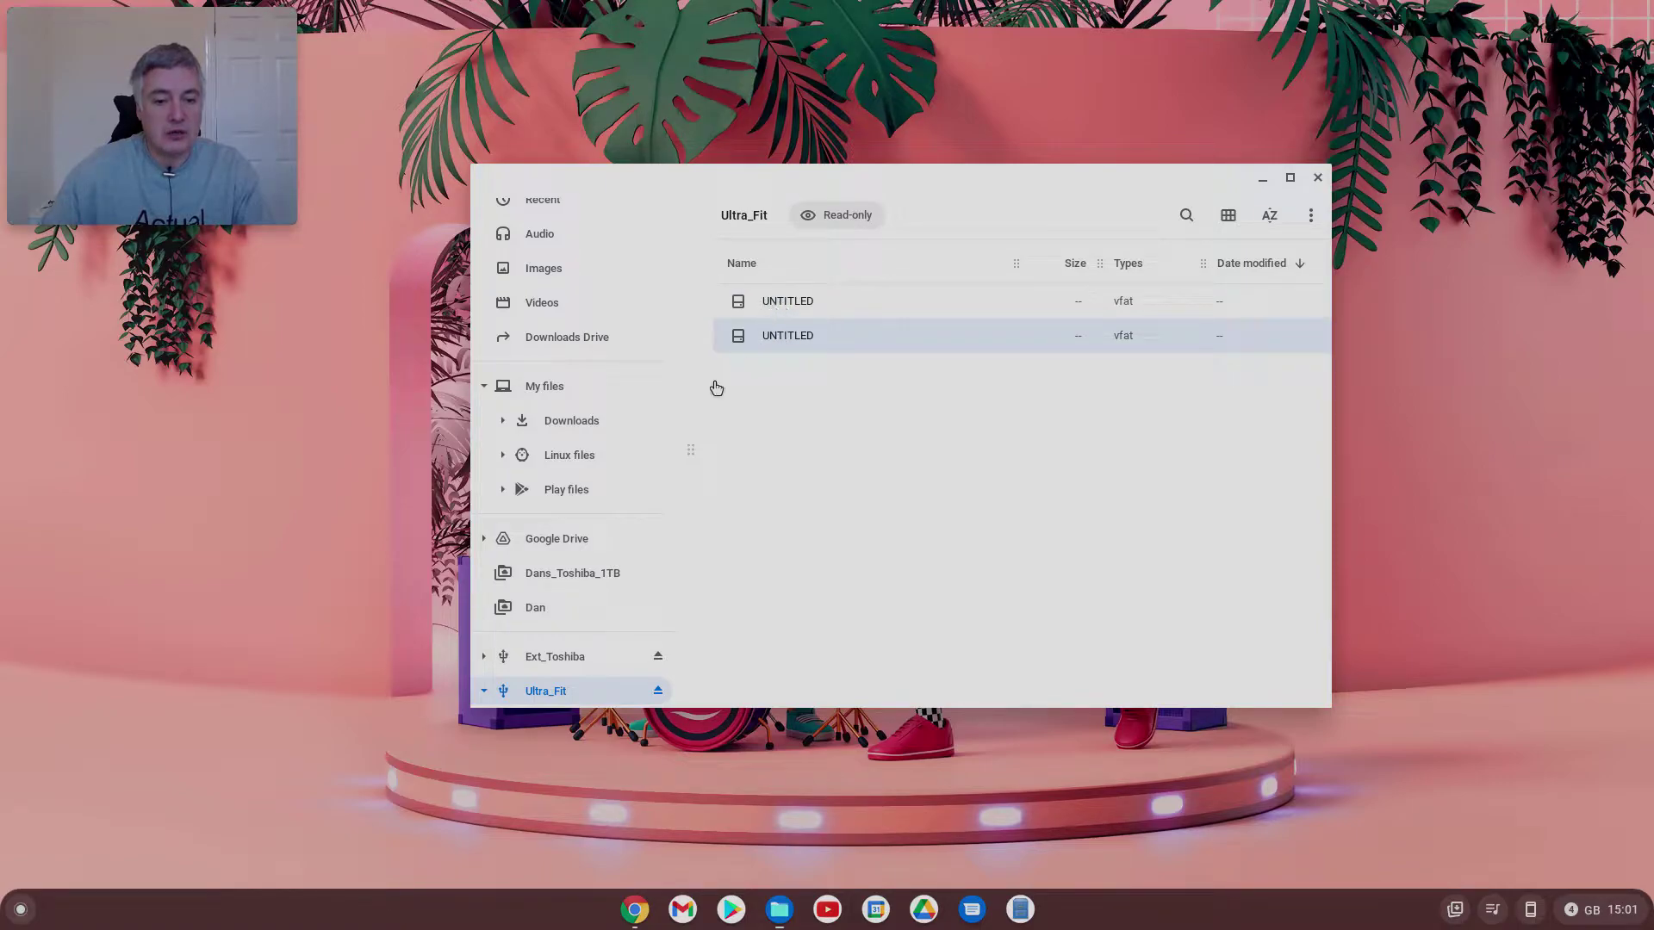
scroll(607, 691, "down", 1)
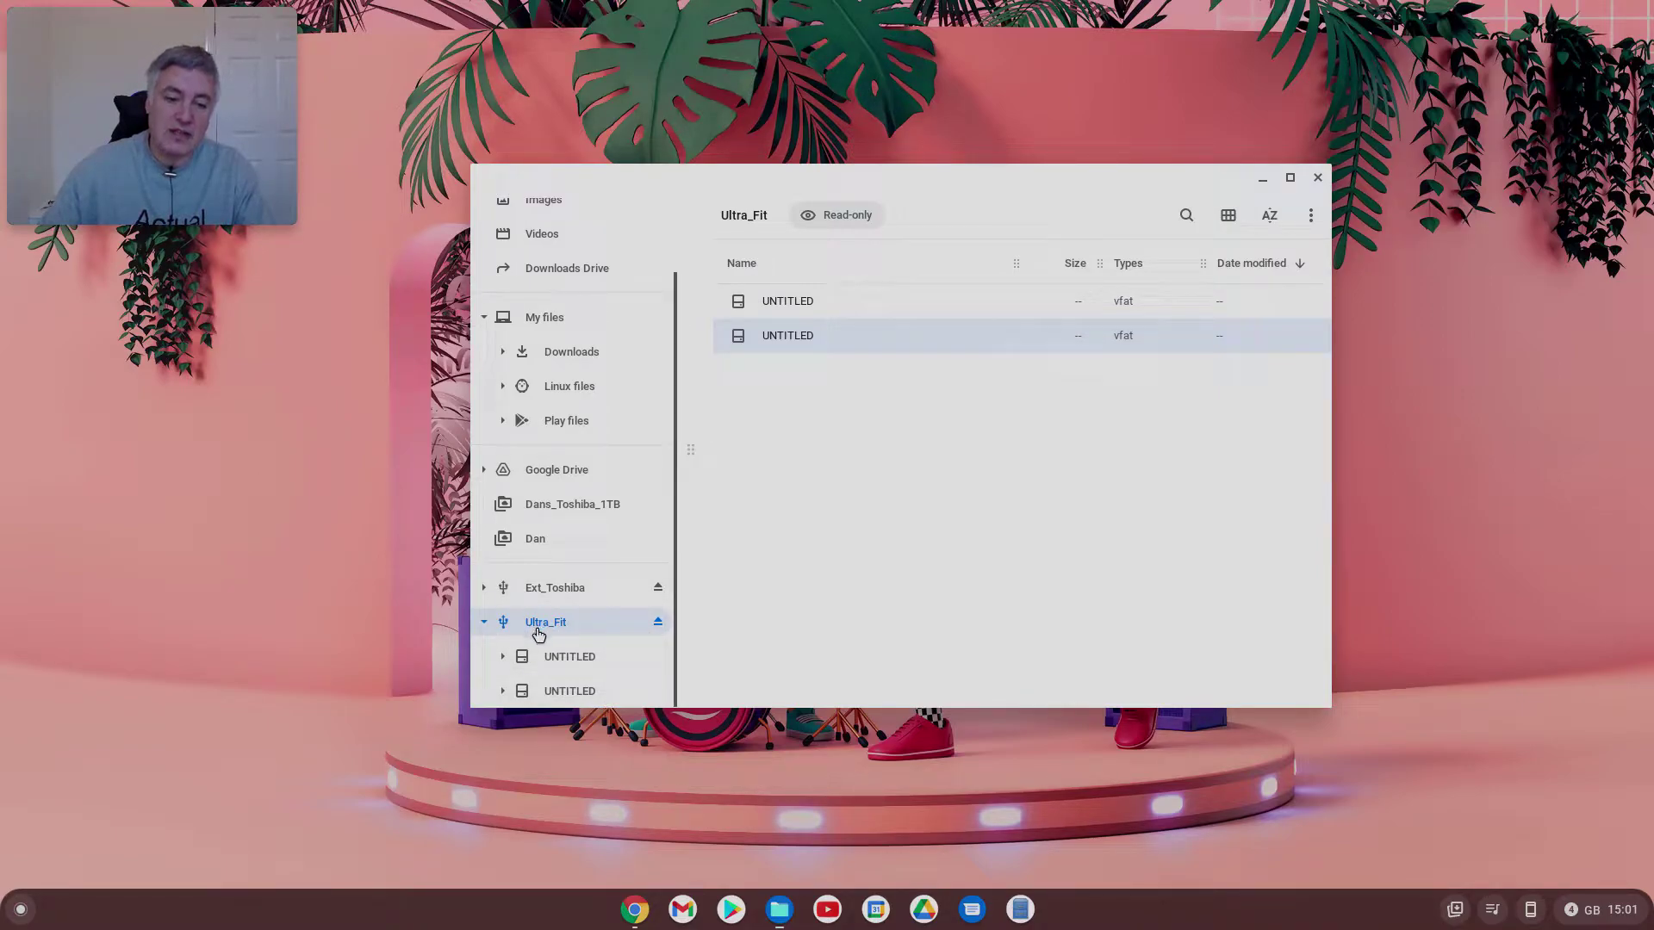
Share the Ultra_Fit drive with Linux, check an UNTITLED partition's actions, then return to Ultra_Fit
right_click(539, 632)
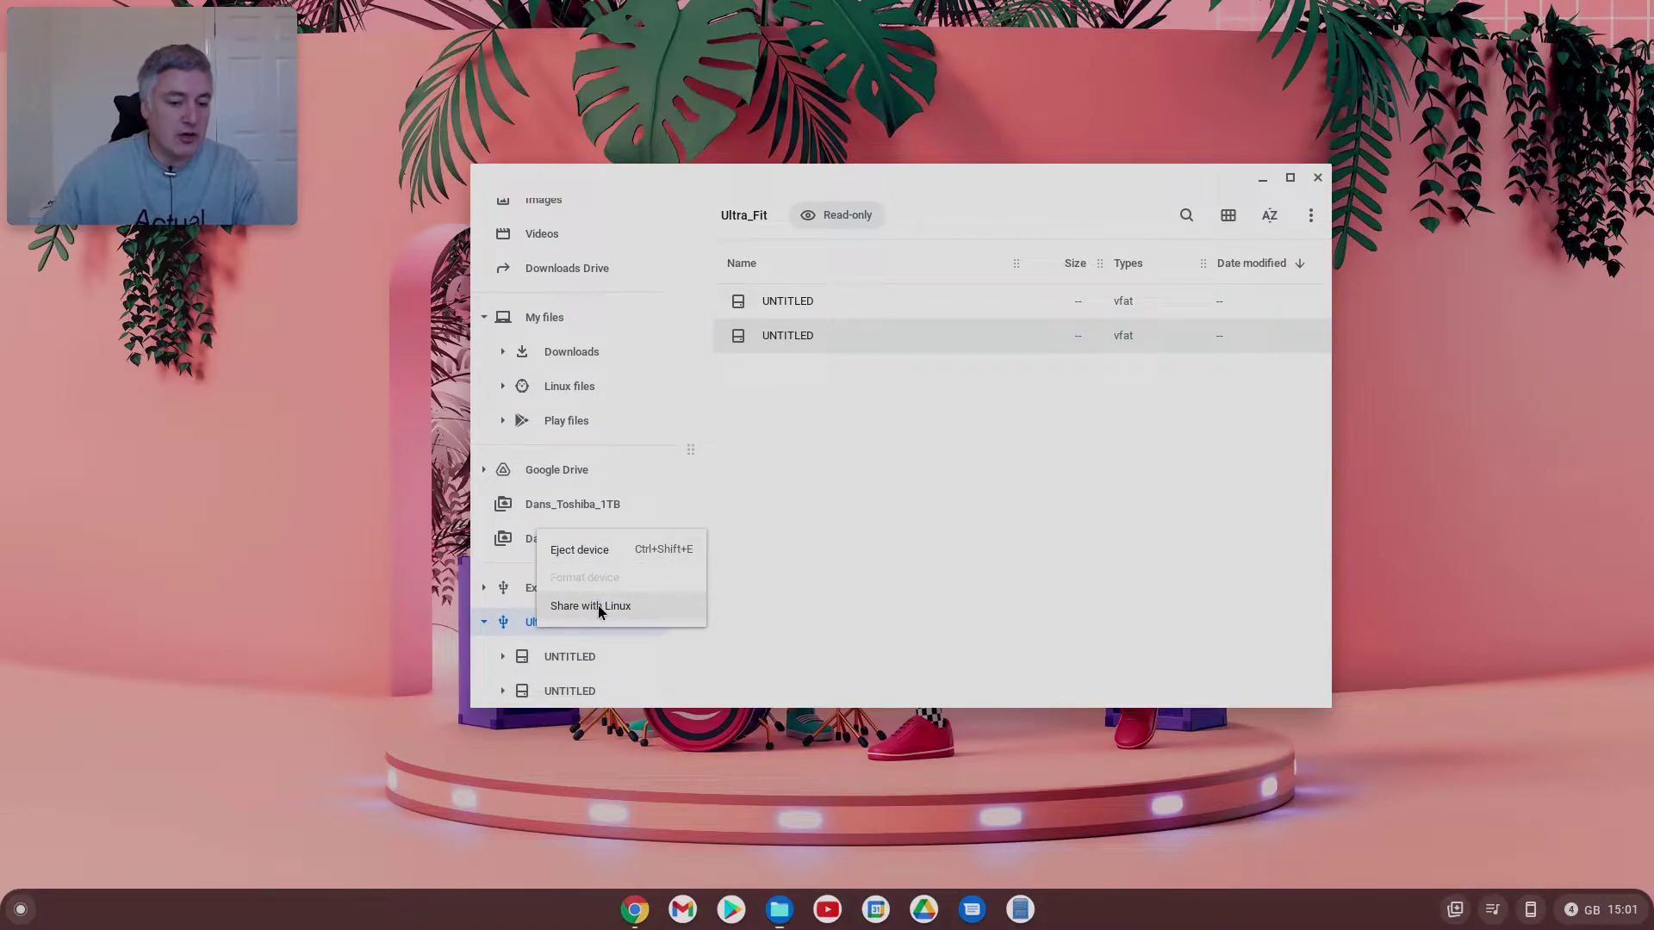
left_click(599, 612)
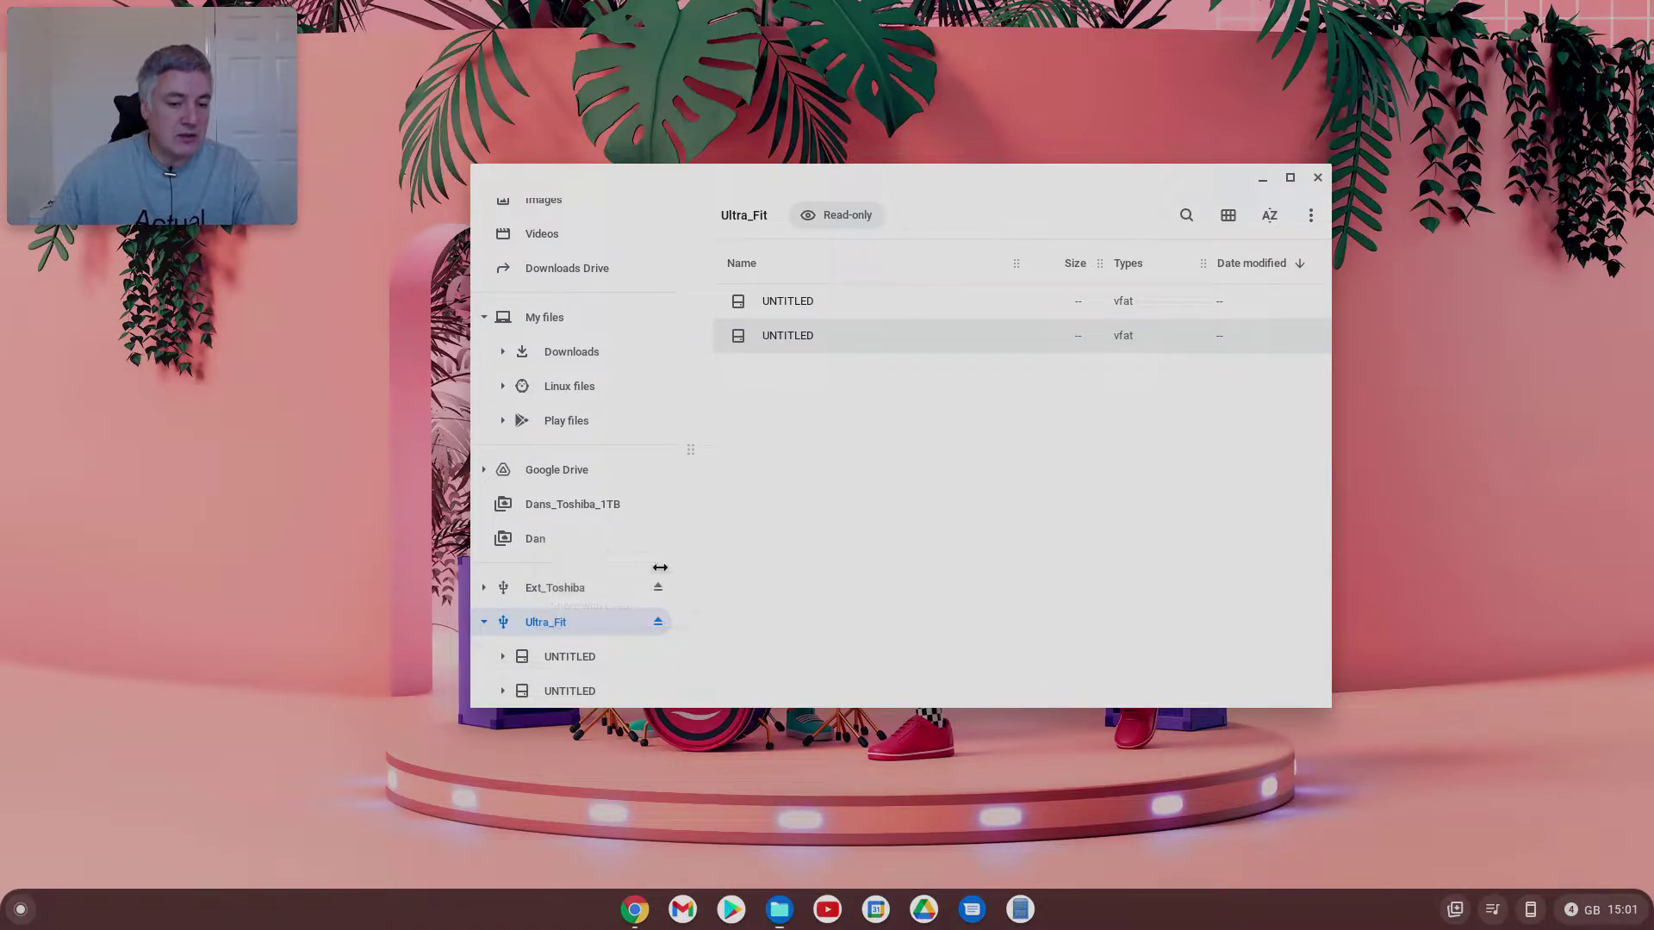
right_click(548, 628)
left_click(572, 656)
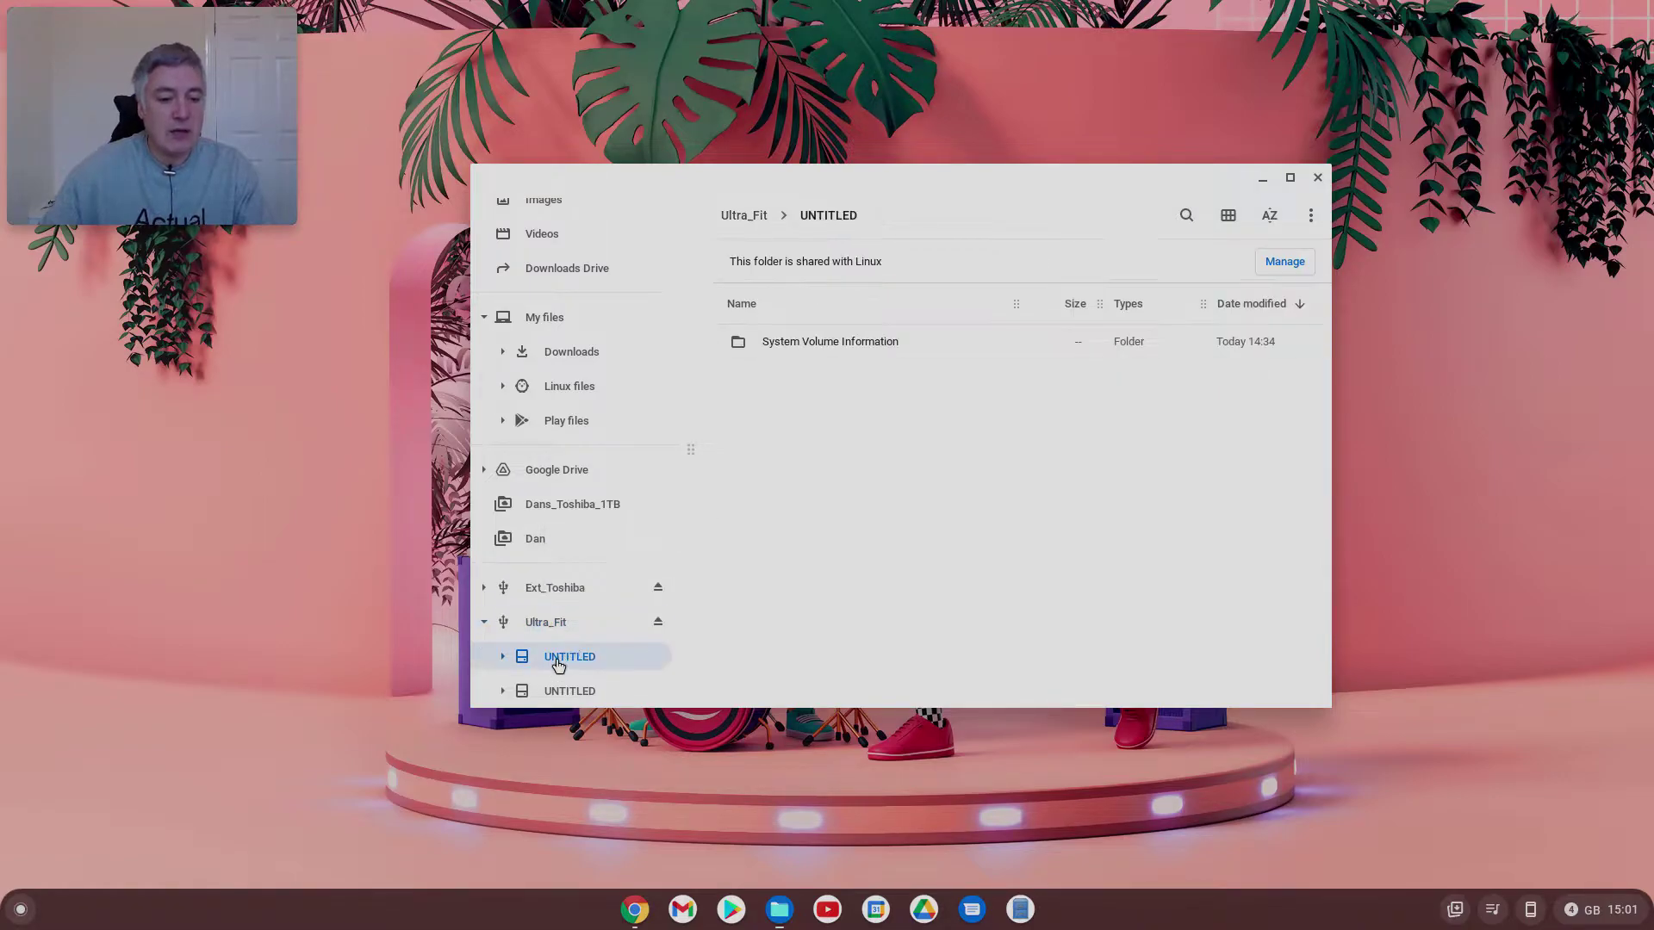
right_click(565, 668)
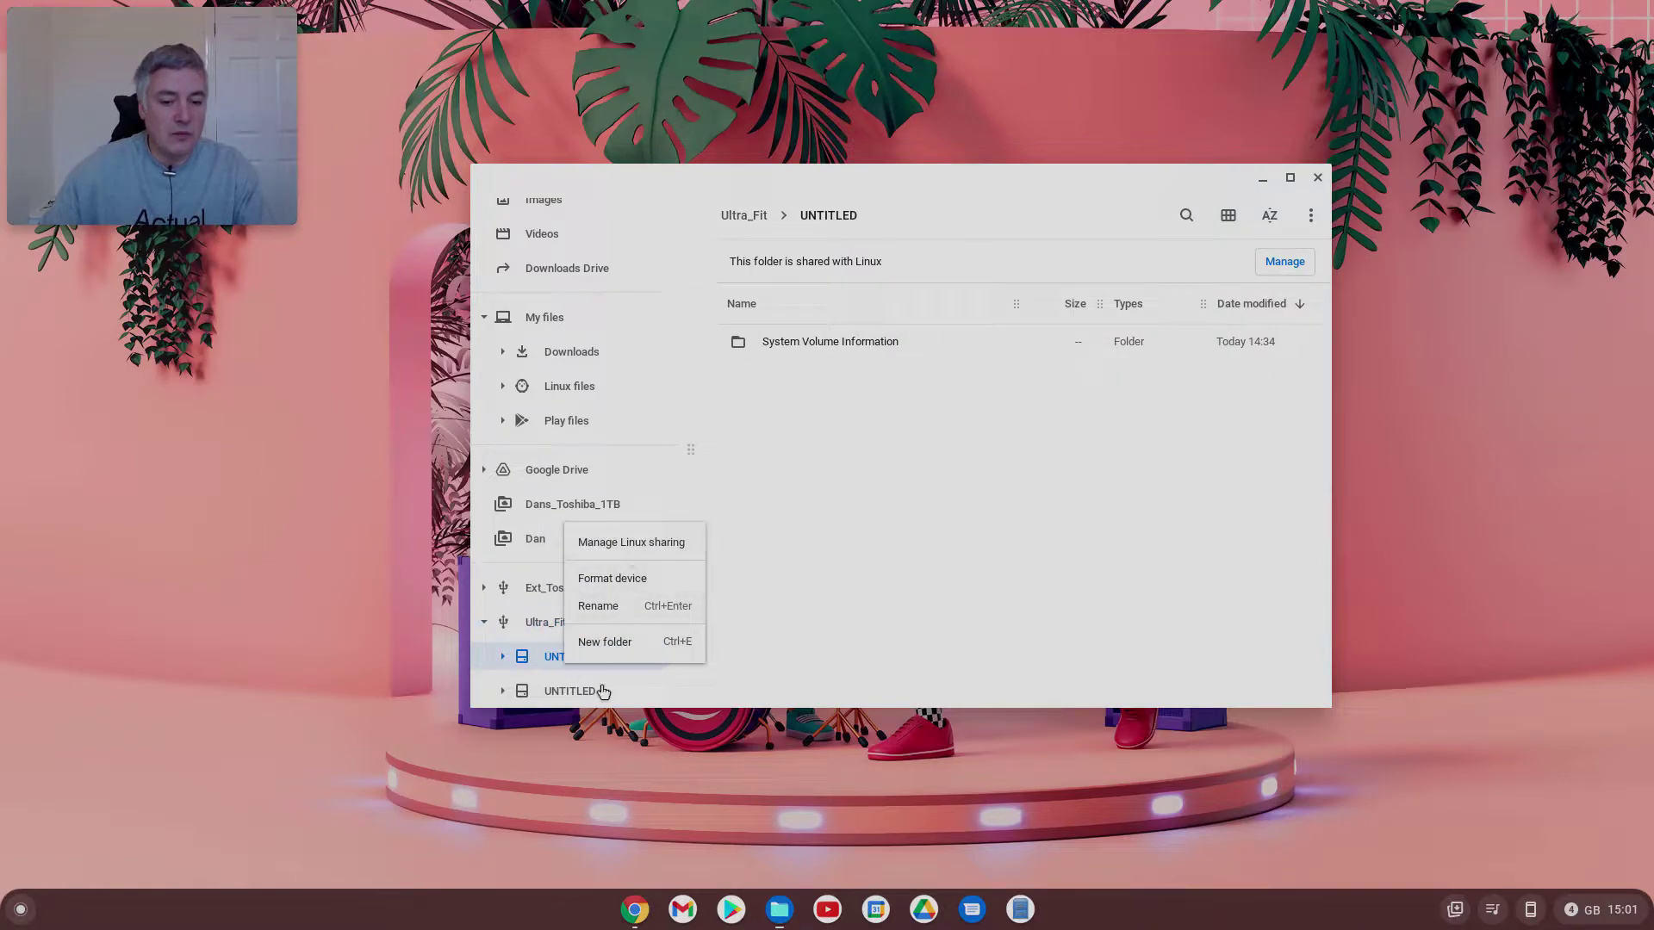
left_click(570, 696)
left_click(581, 626)
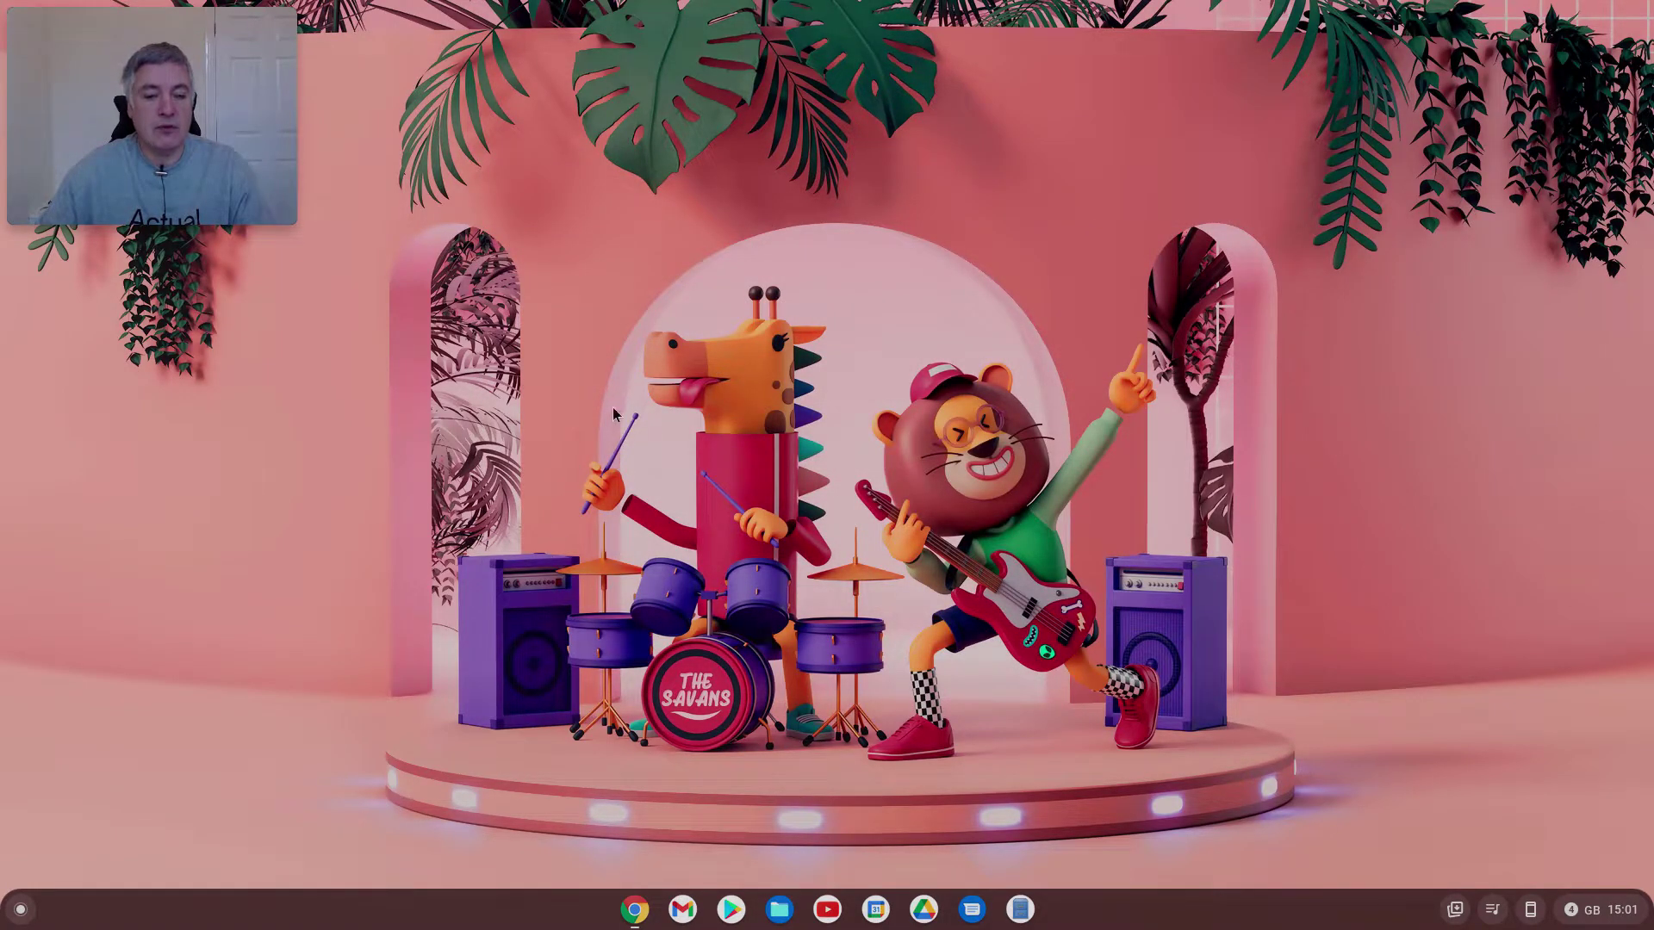
Open a new Chrome window and reach the Chrome Web Store via Google search
right_click(643, 917)
left_click(737, 760)
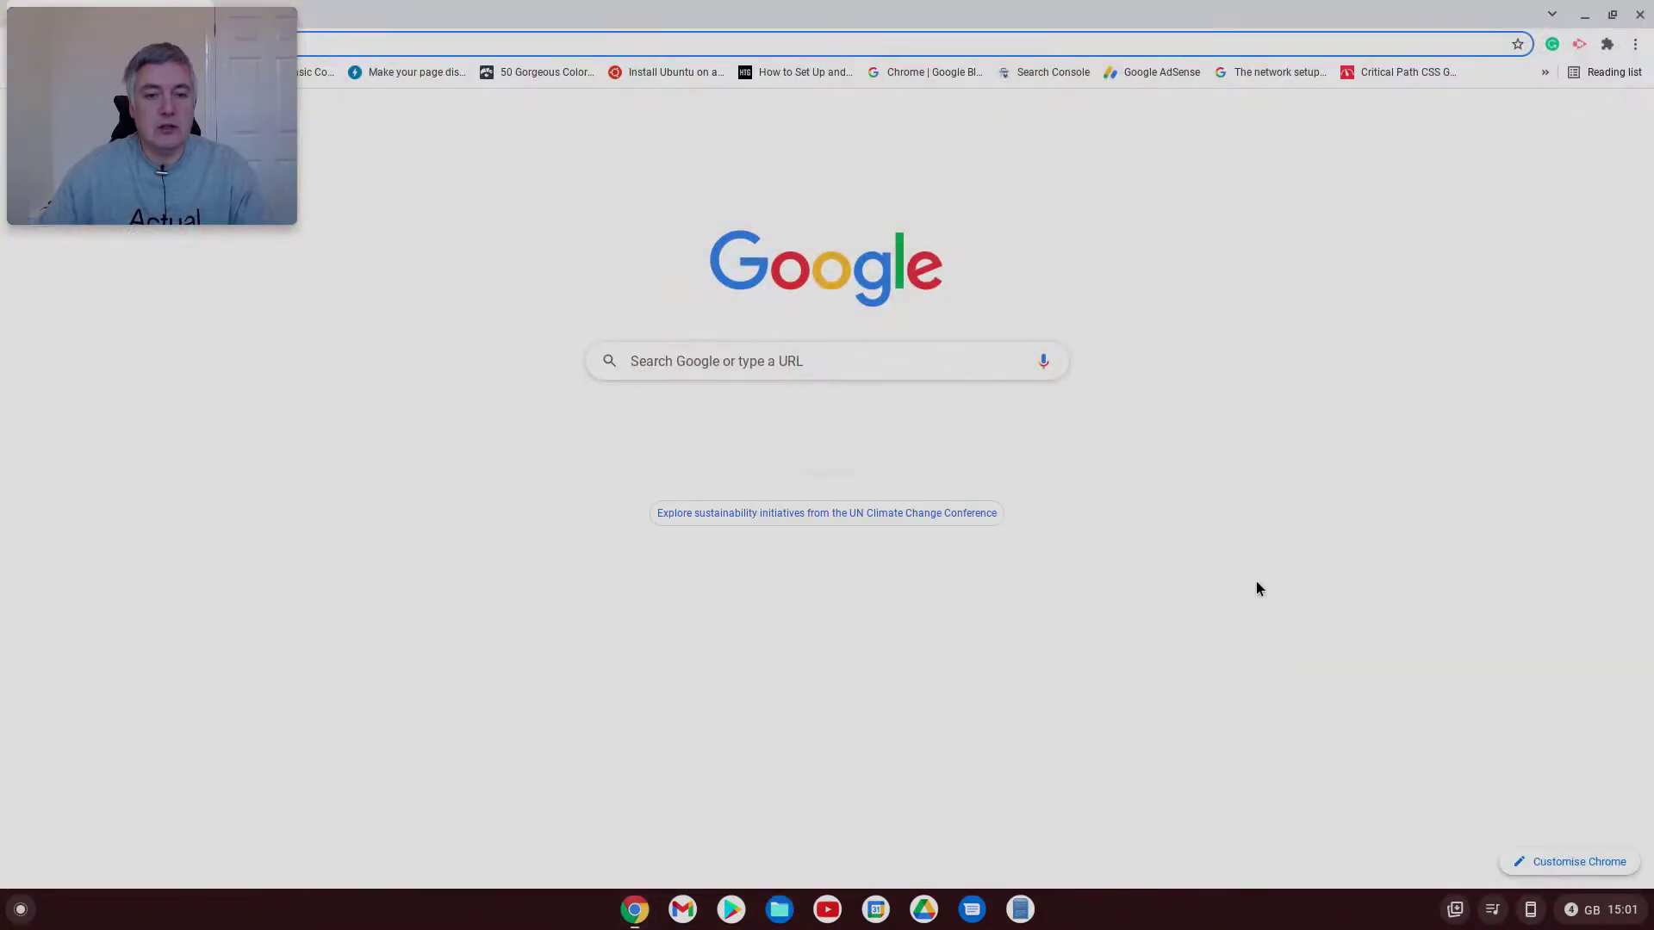
left_click(740, 357)
type("c")
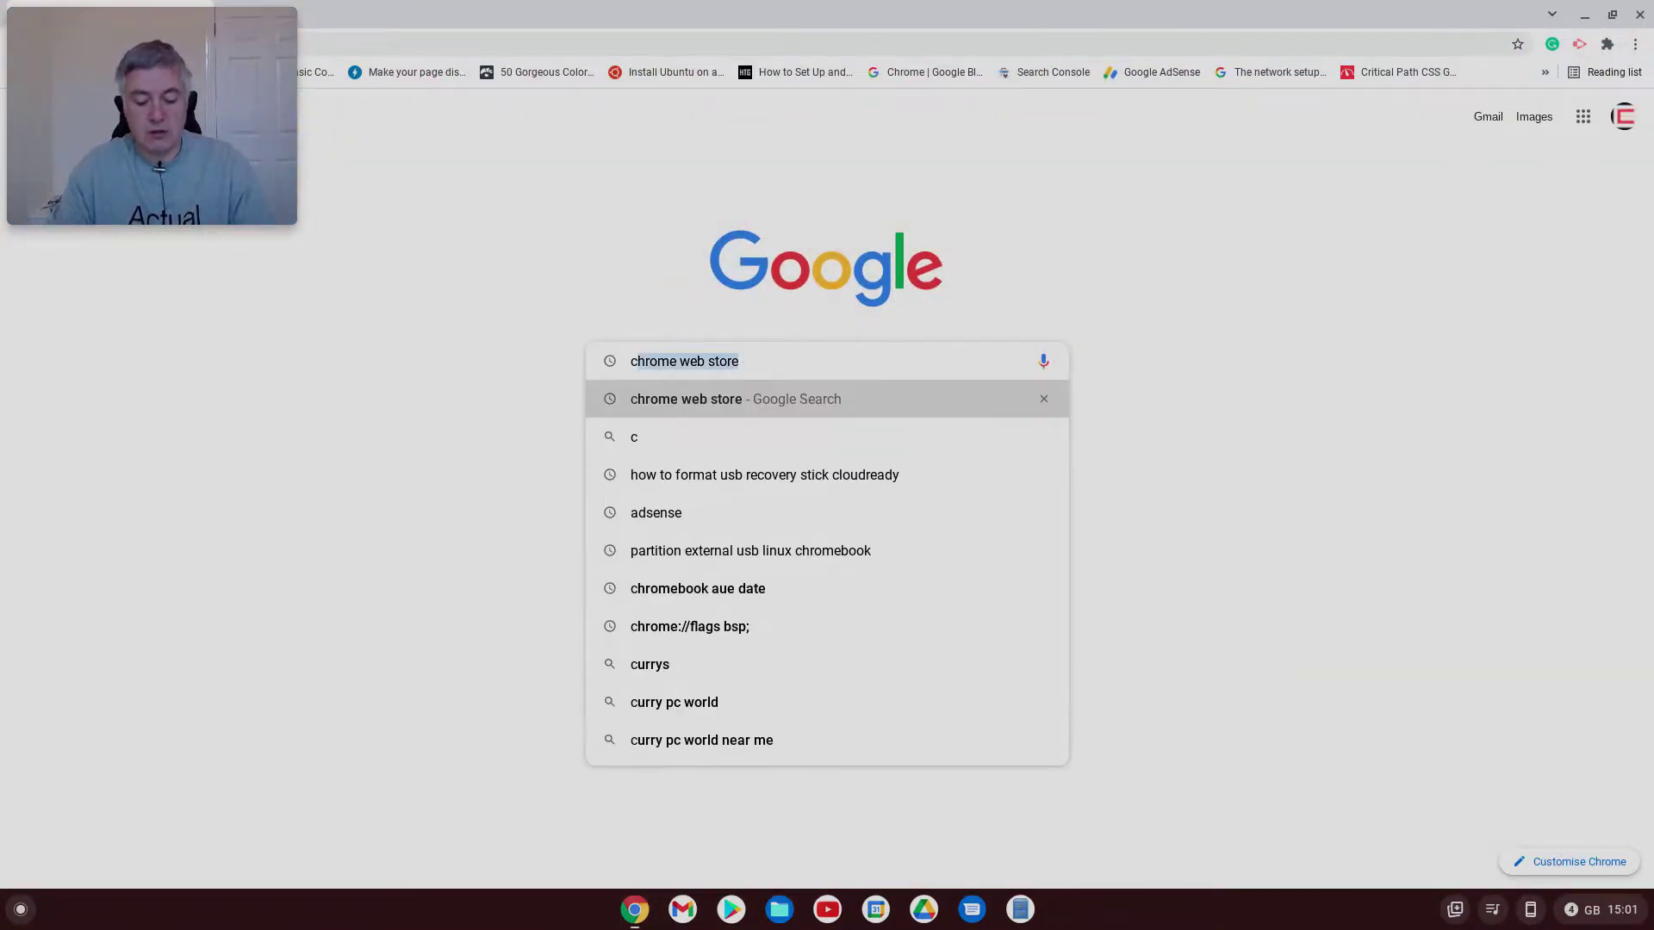
type("hrome")
key("Return")
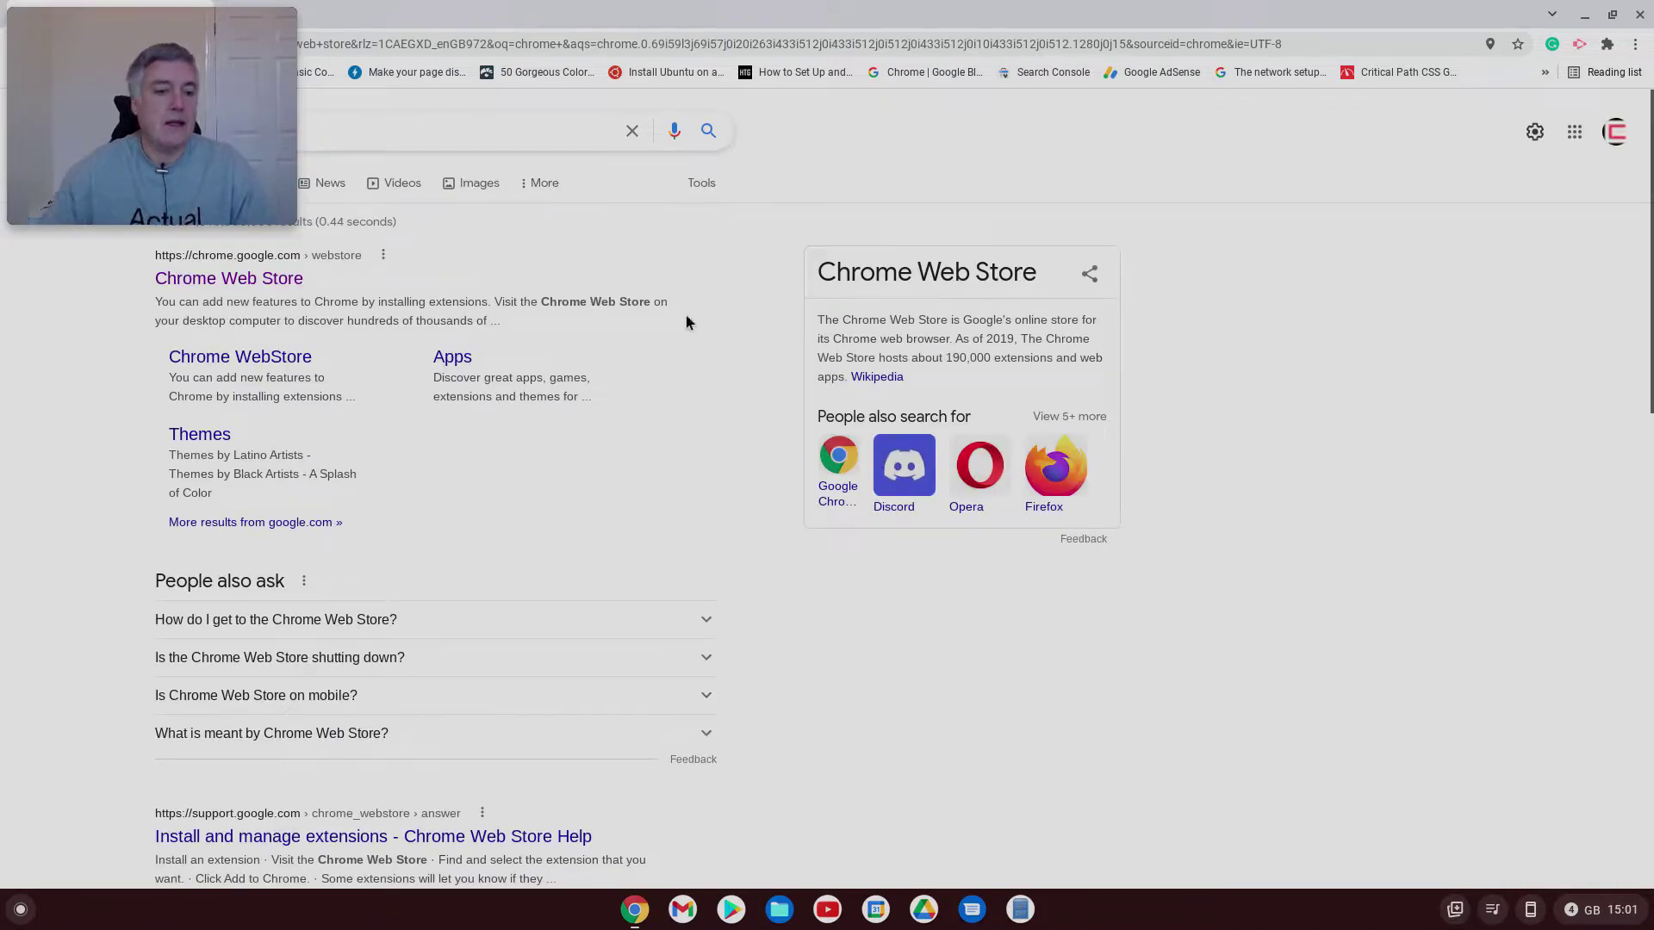
left_click(265, 282)
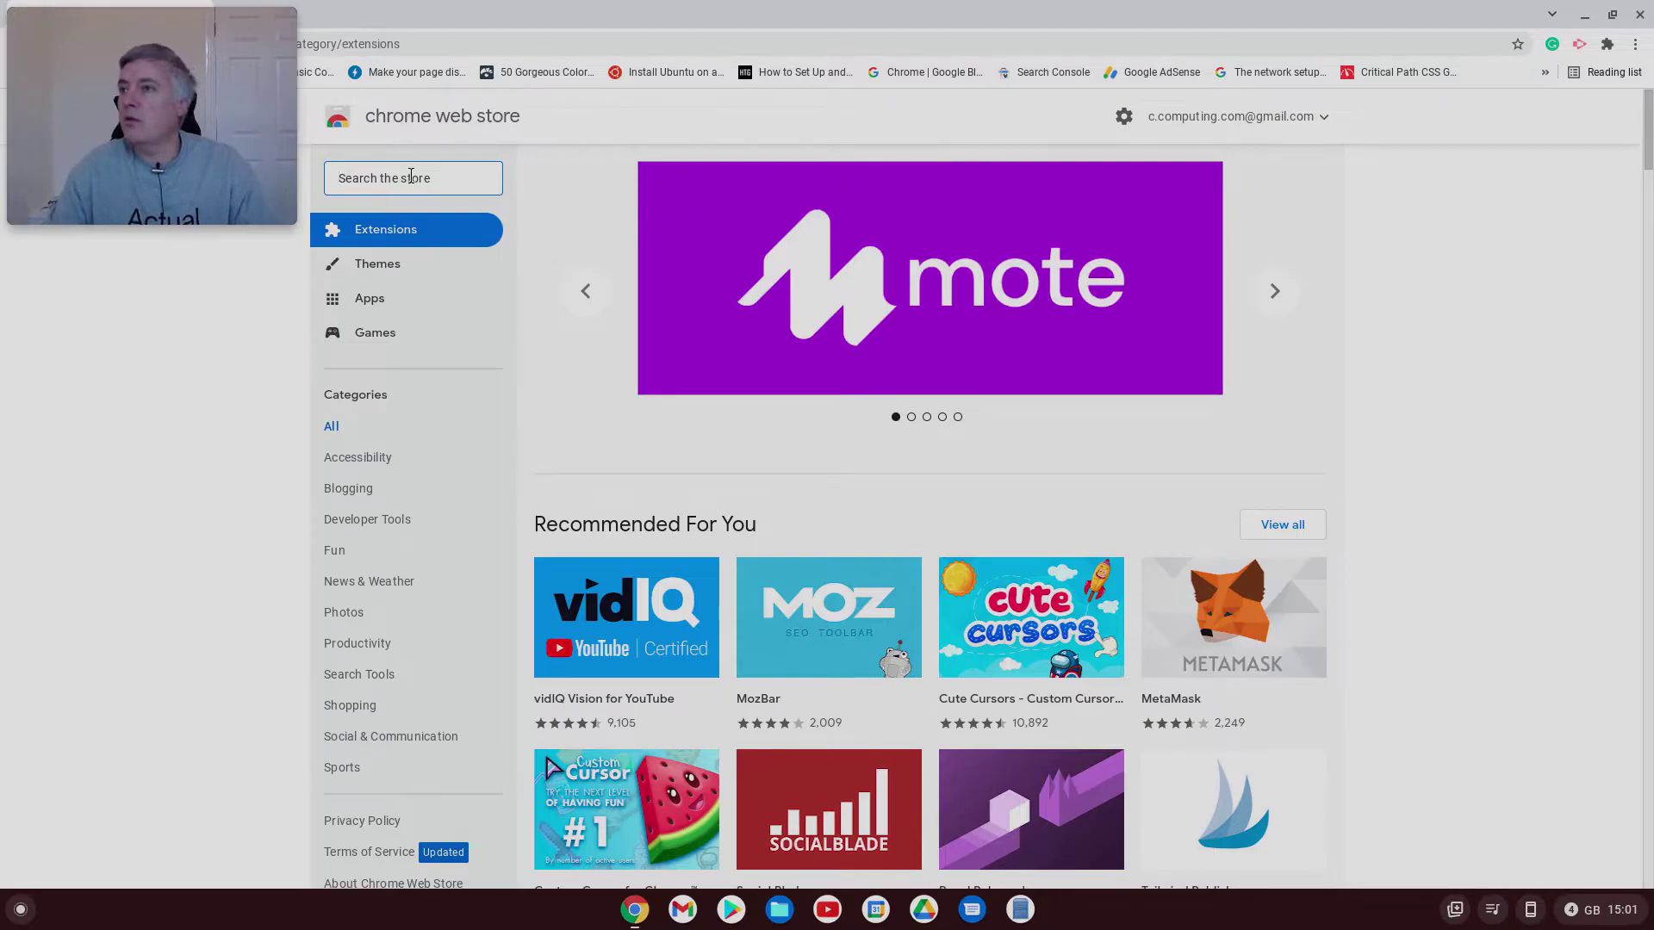
type("chromebo")
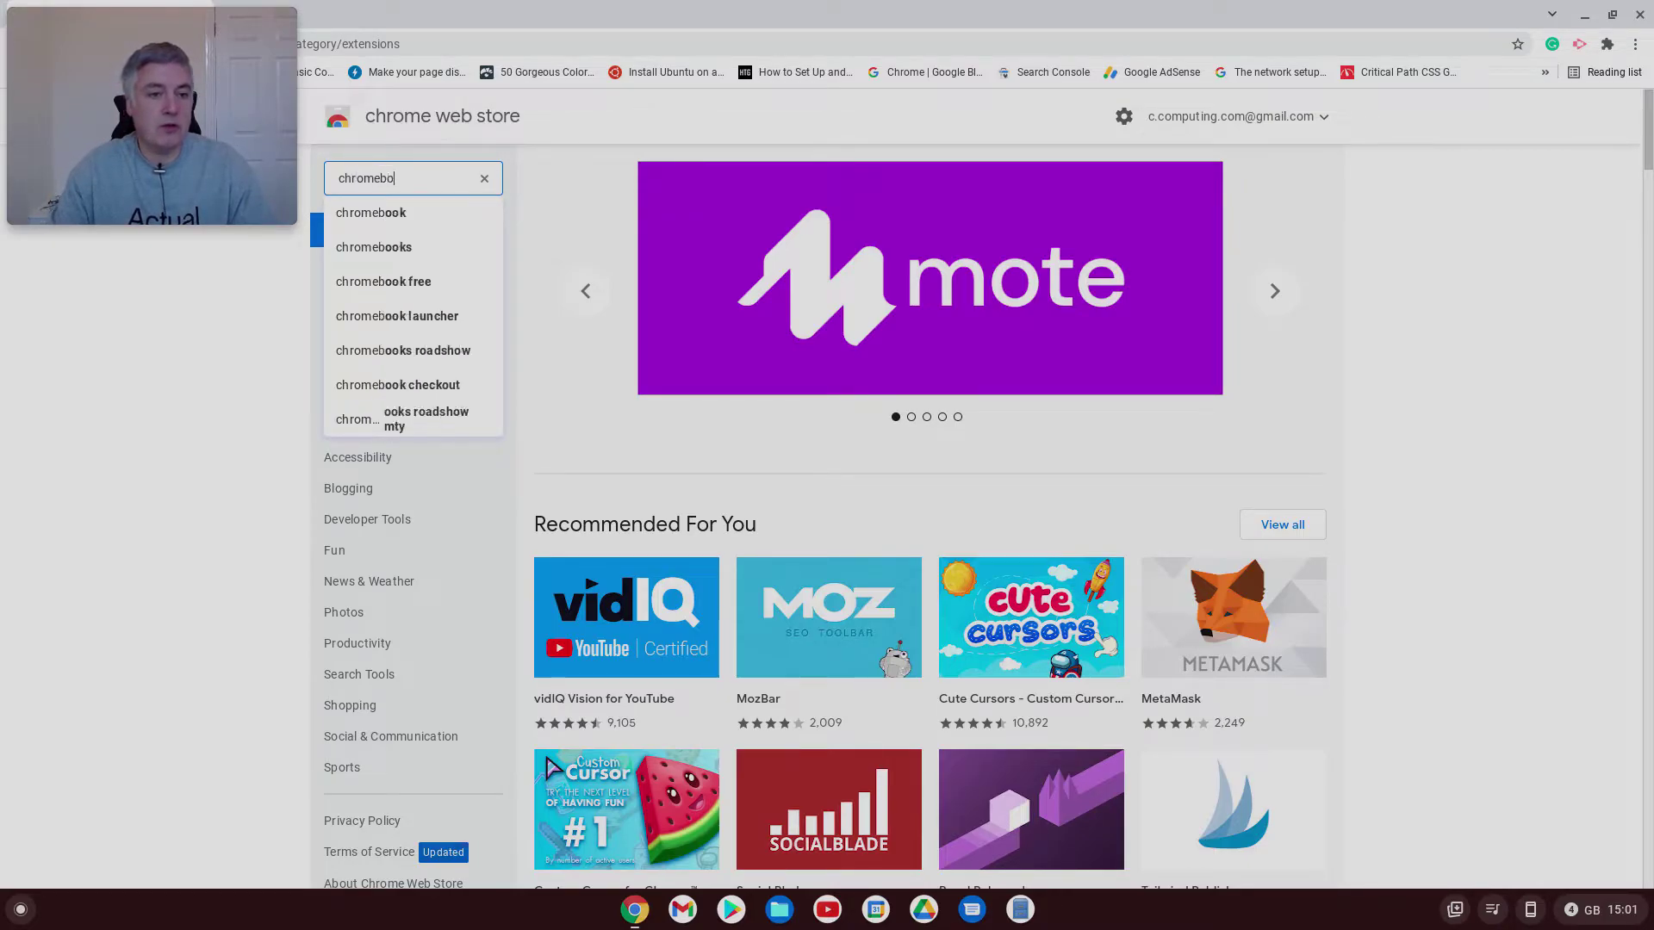
type("ok recove")
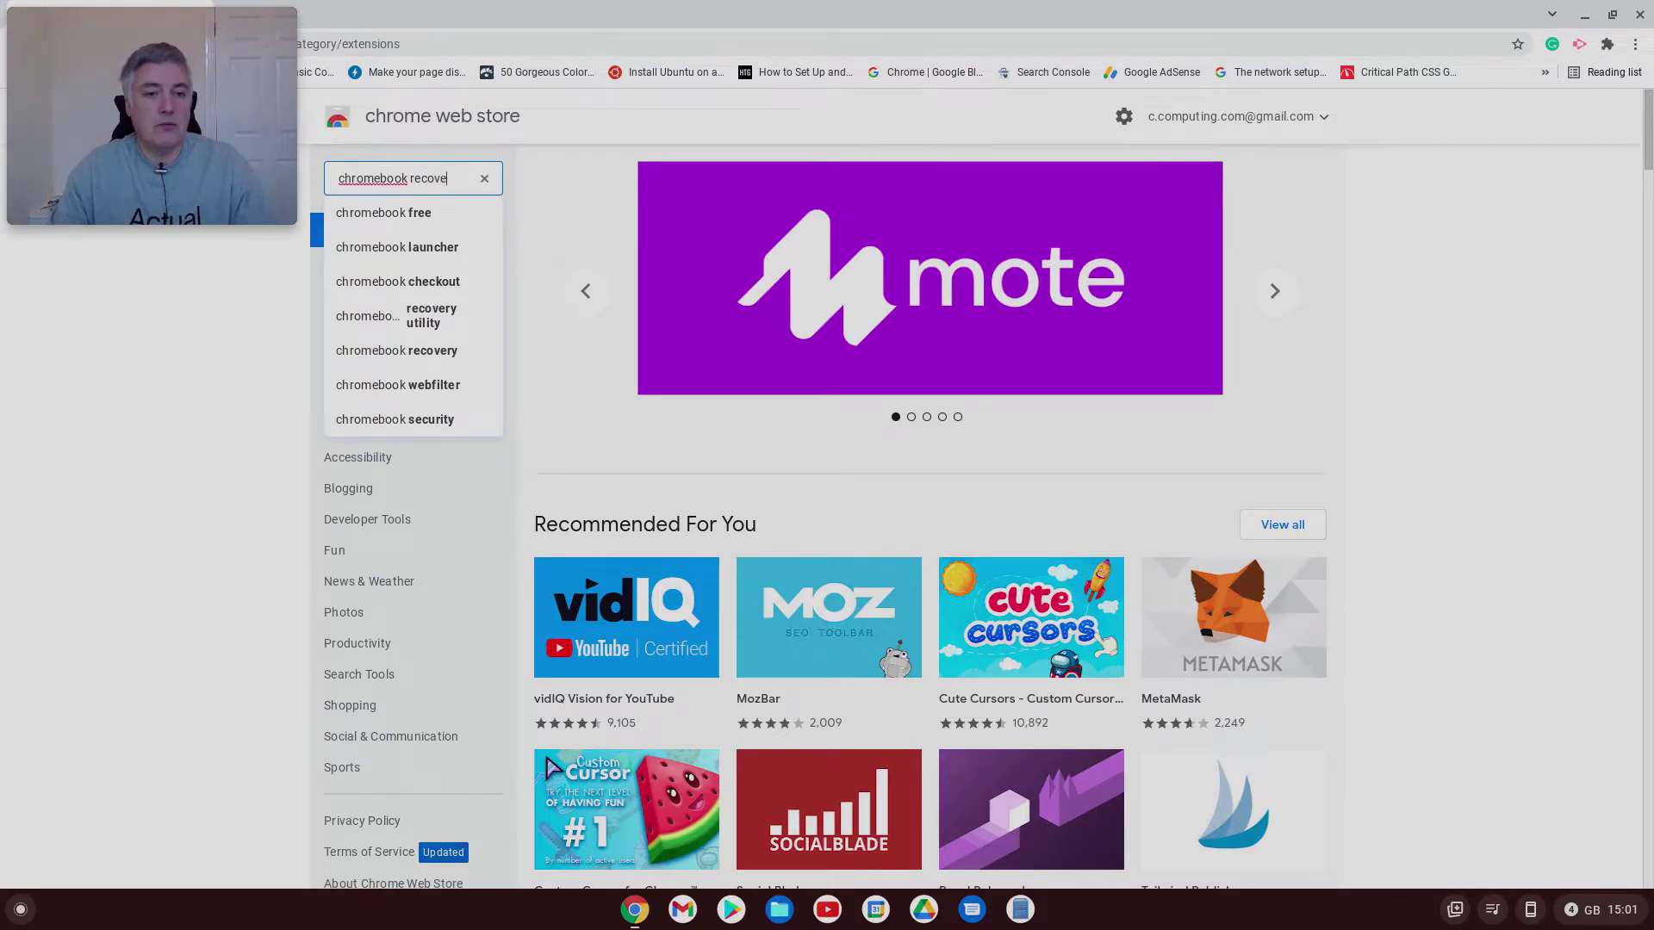
type("ry u")
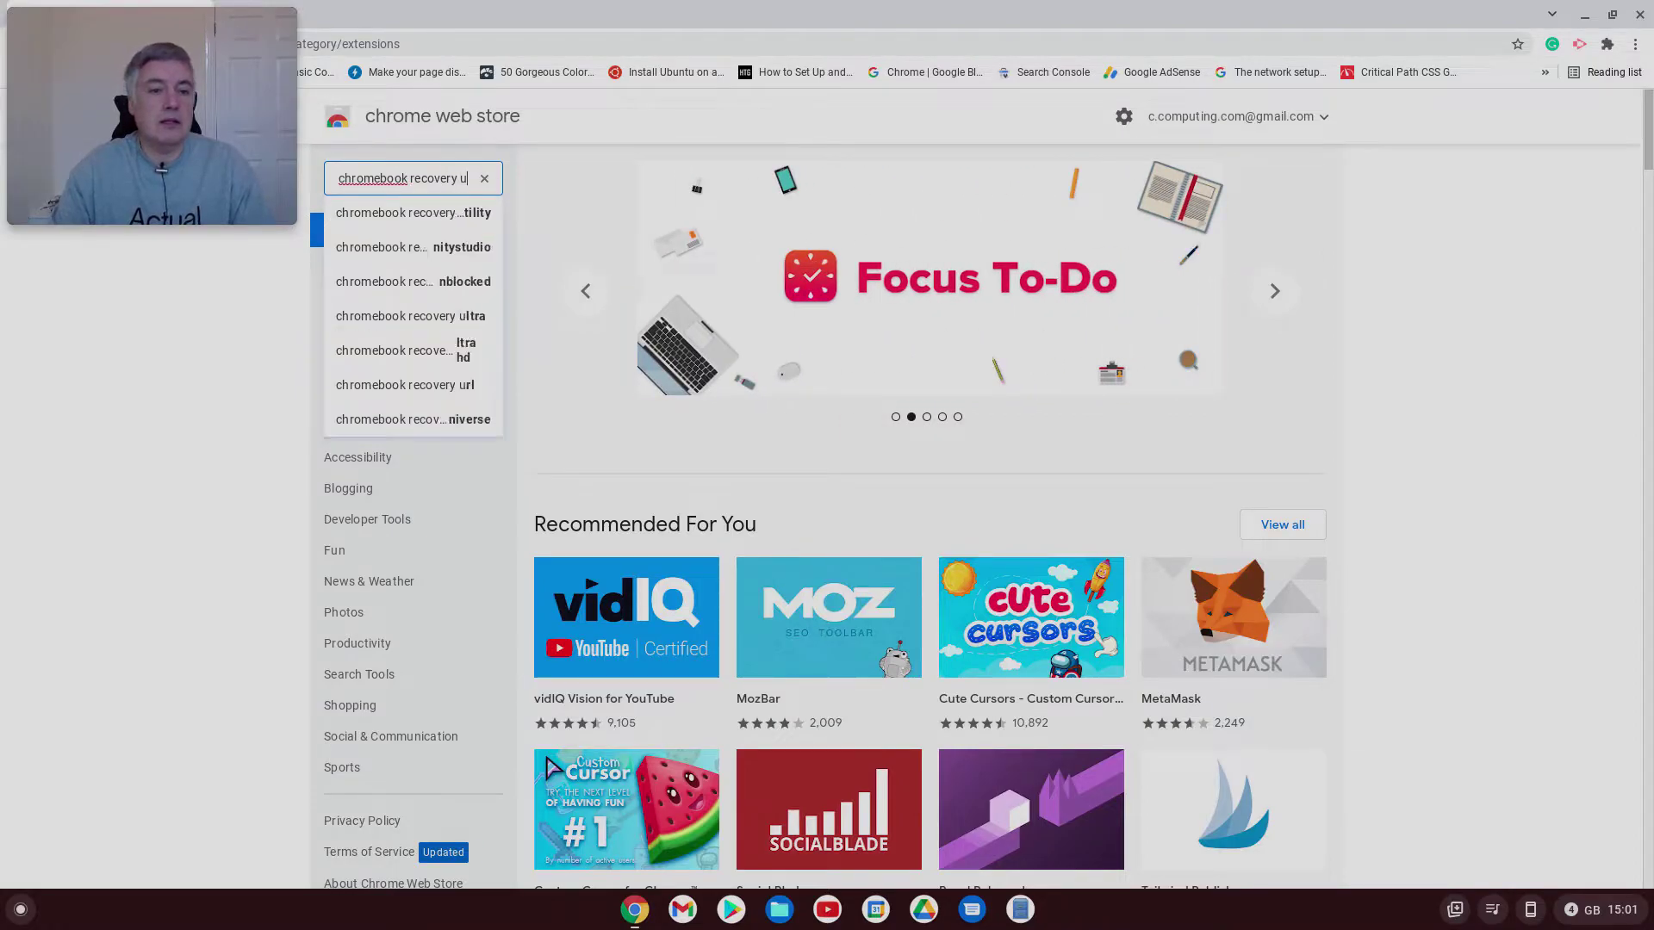
Search the store for 'chromebook recovery utility' and open its listing
key("Down")
key("Return")
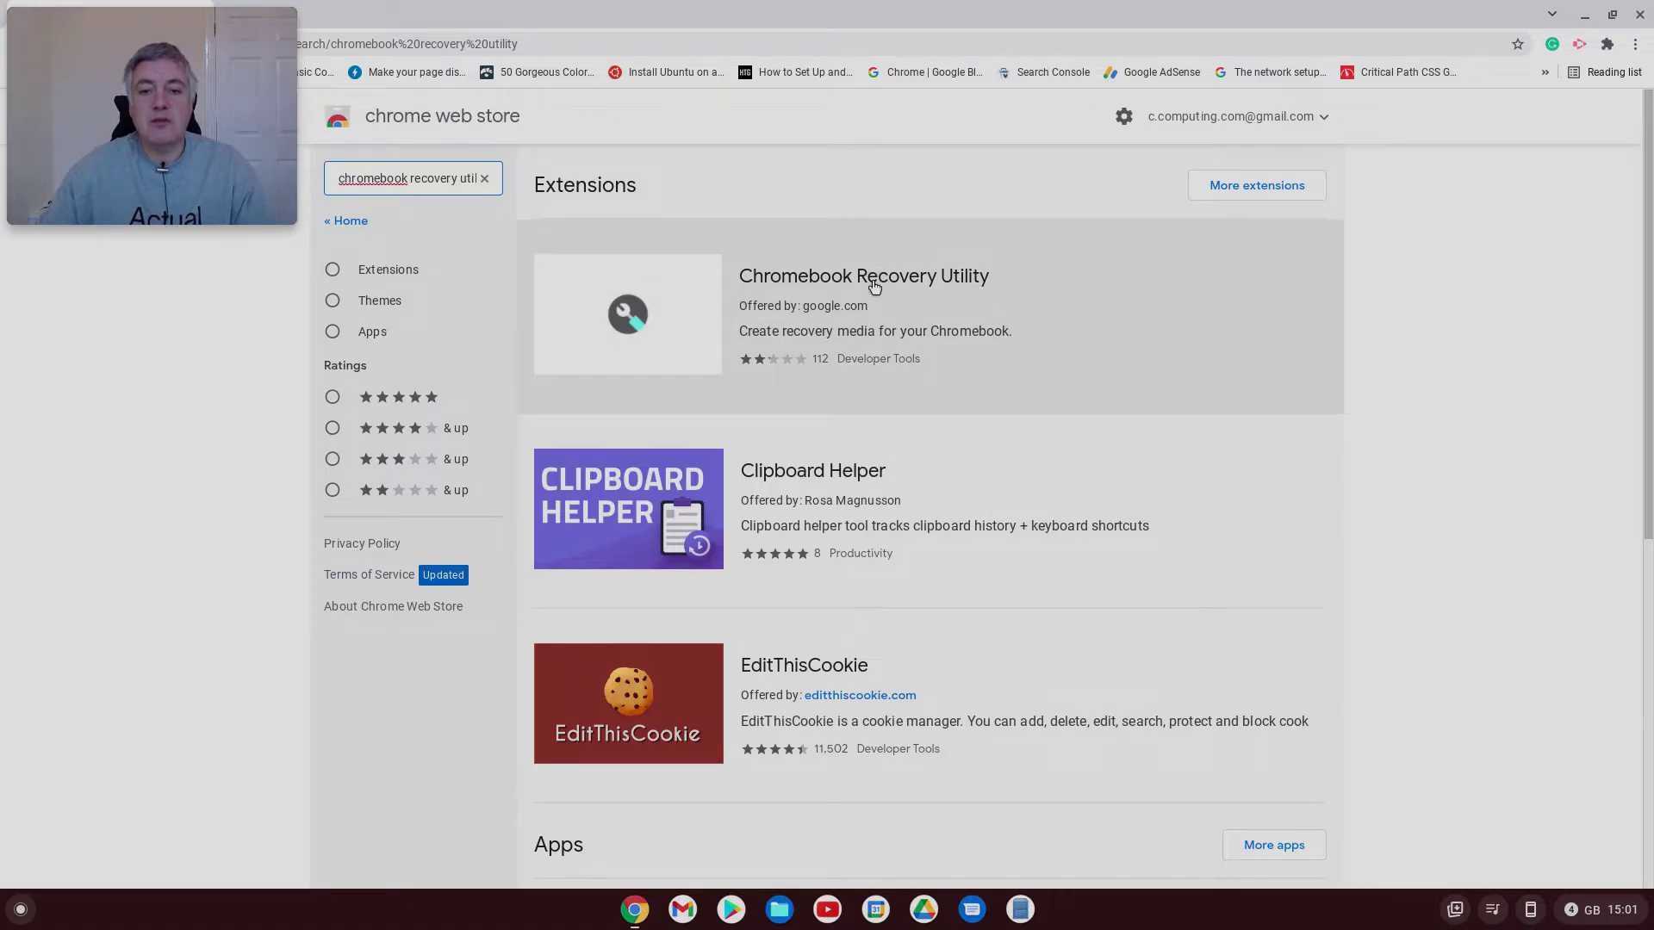
left_click(874, 287)
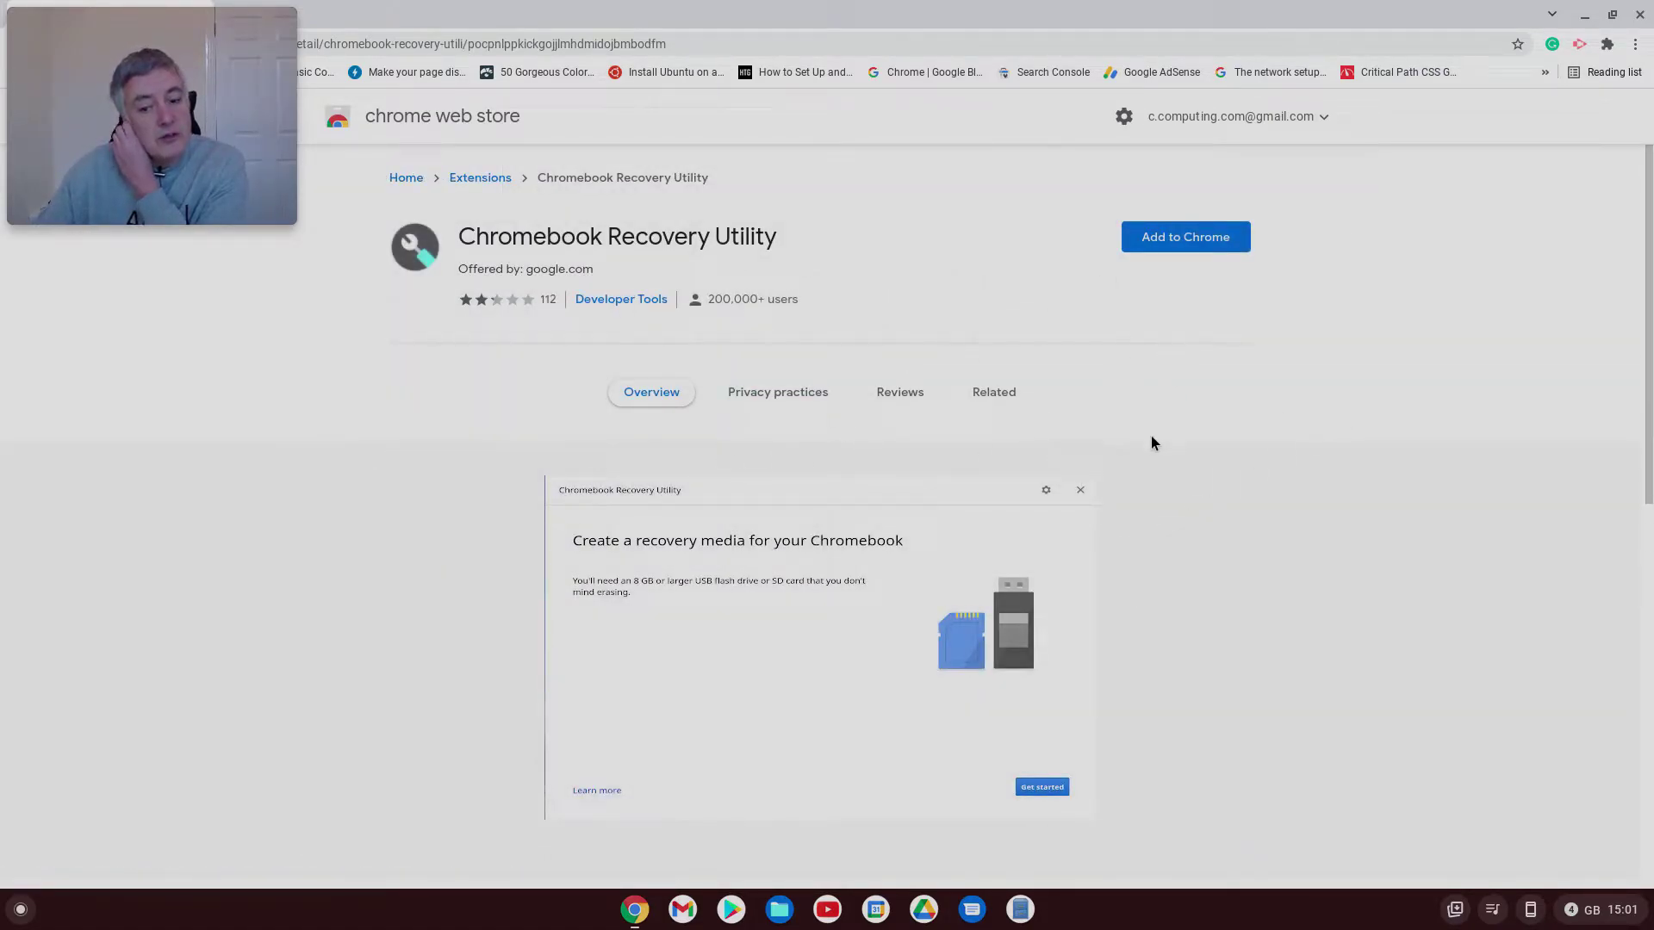
Confirm Add extension for Chromebook Recovery Utility, then launch it from the Extensions menu
left_click(1164, 232)
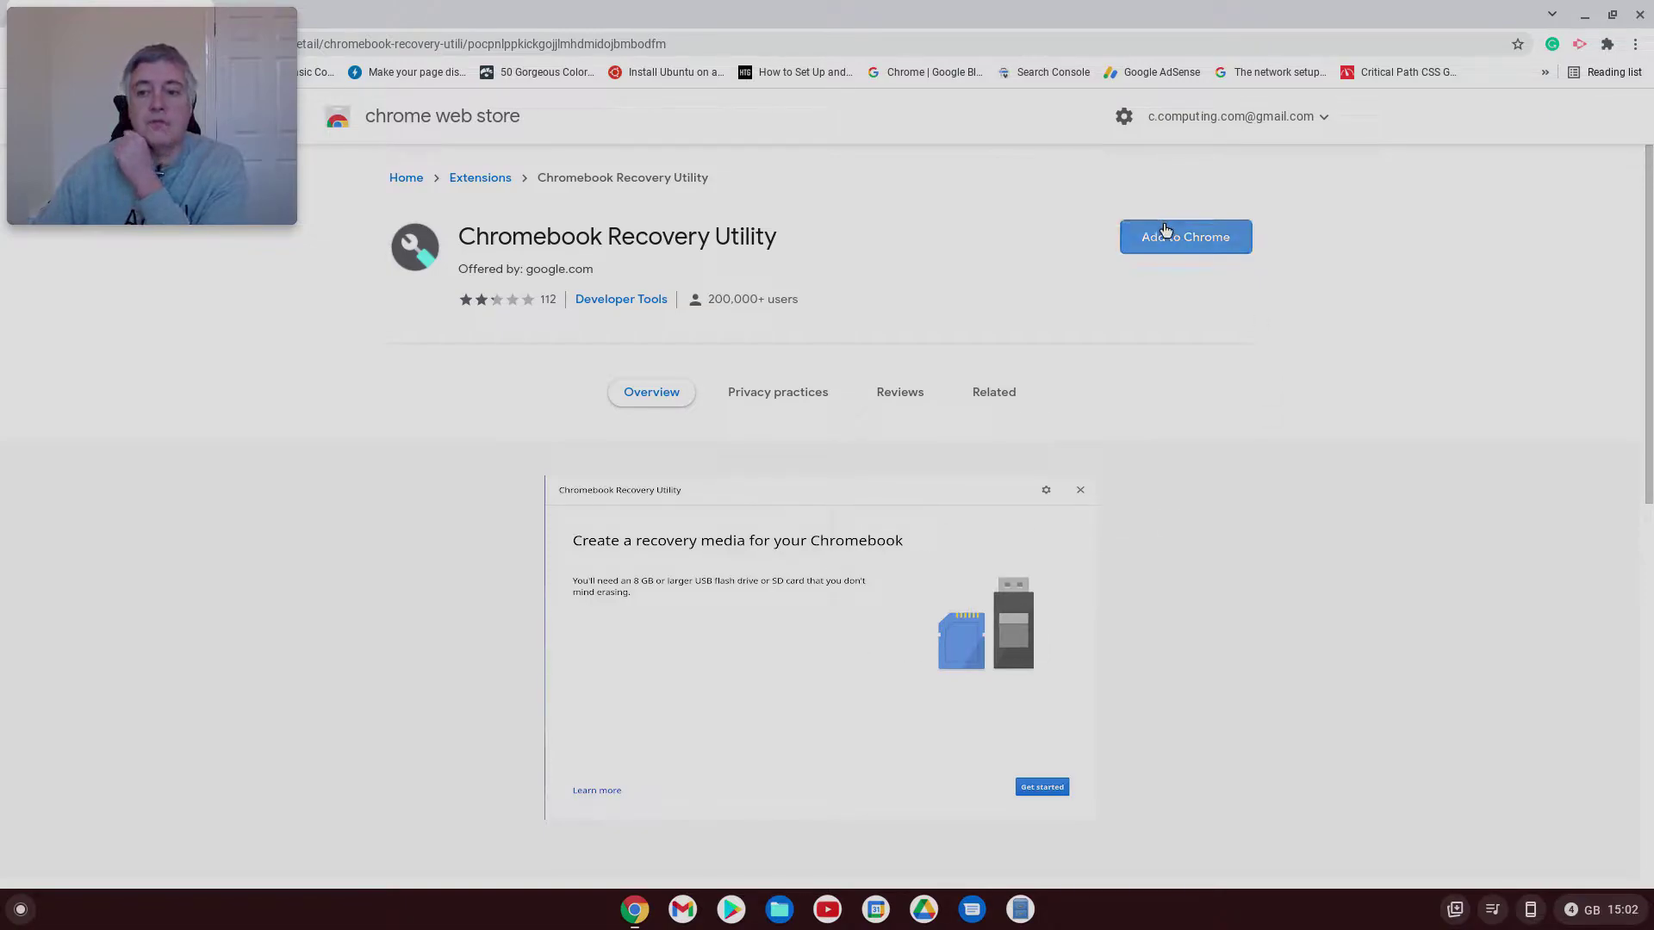
left_click(933, 206)
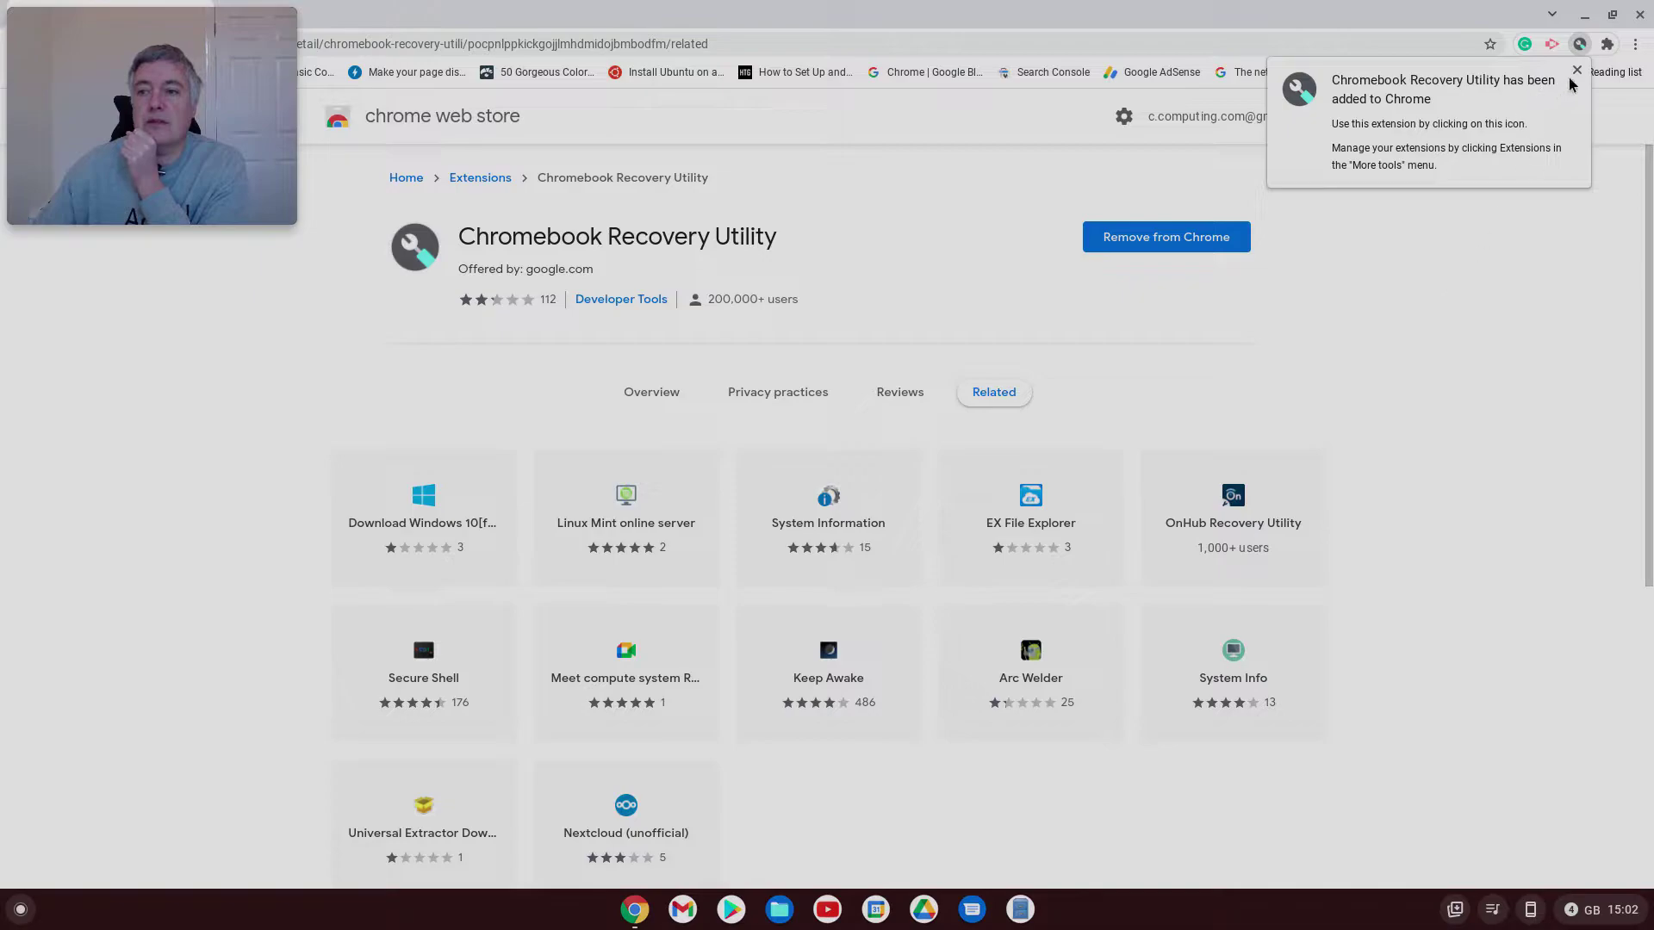
left_click(1577, 71)
left_click(1606, 49)
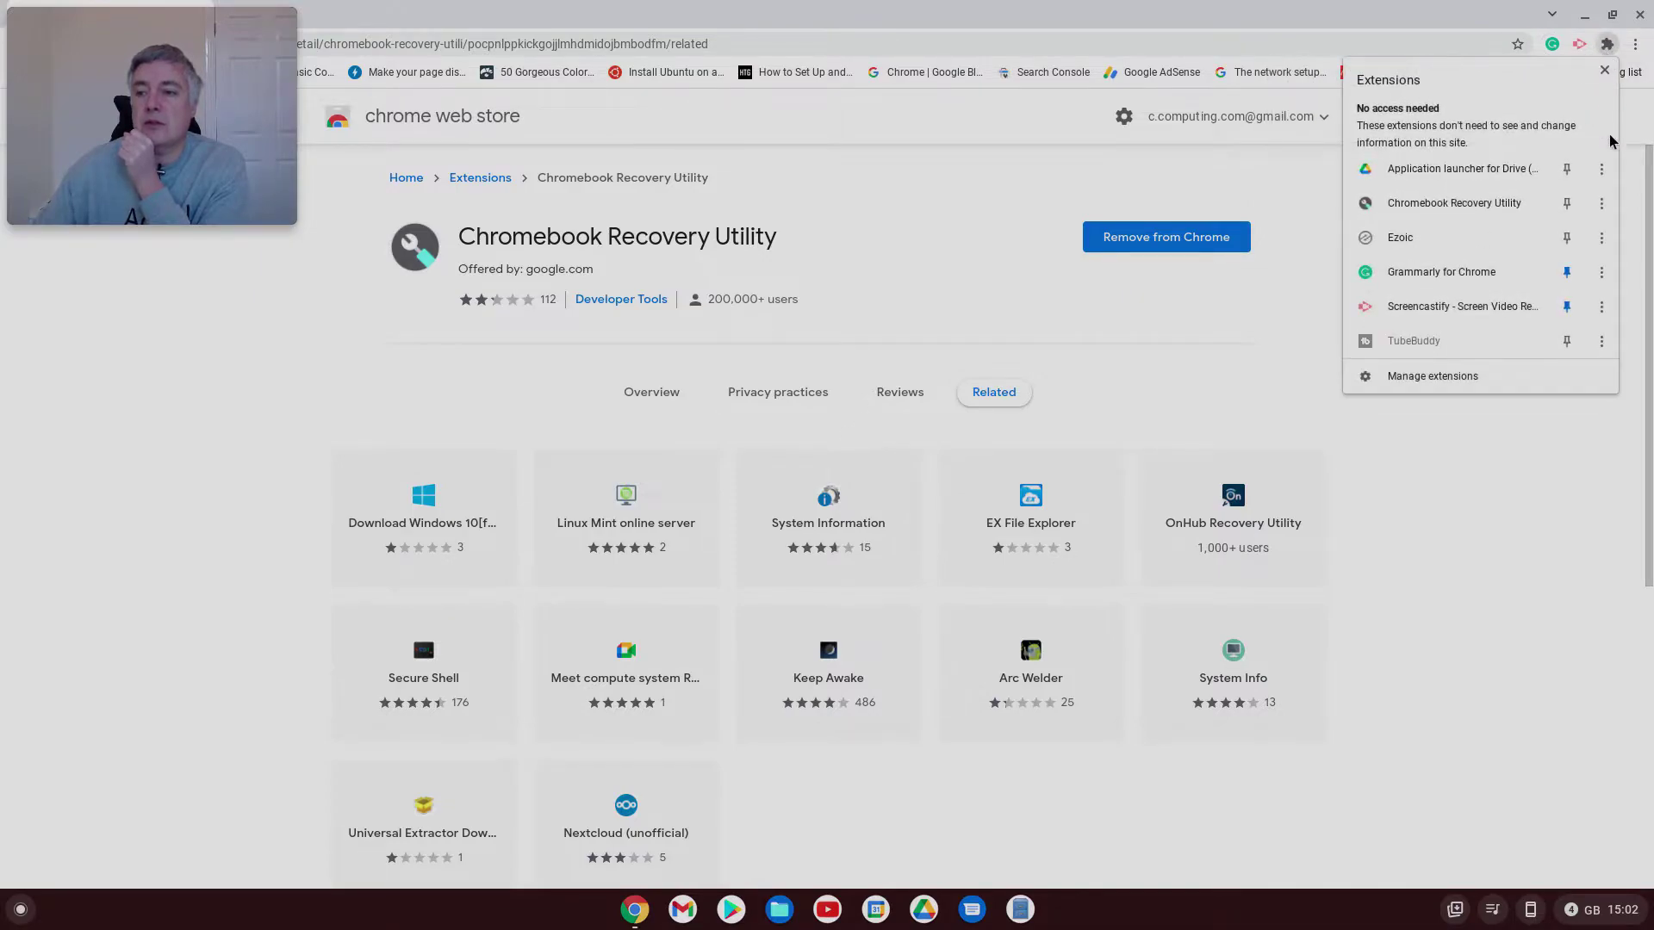
left_click(1447, 203)
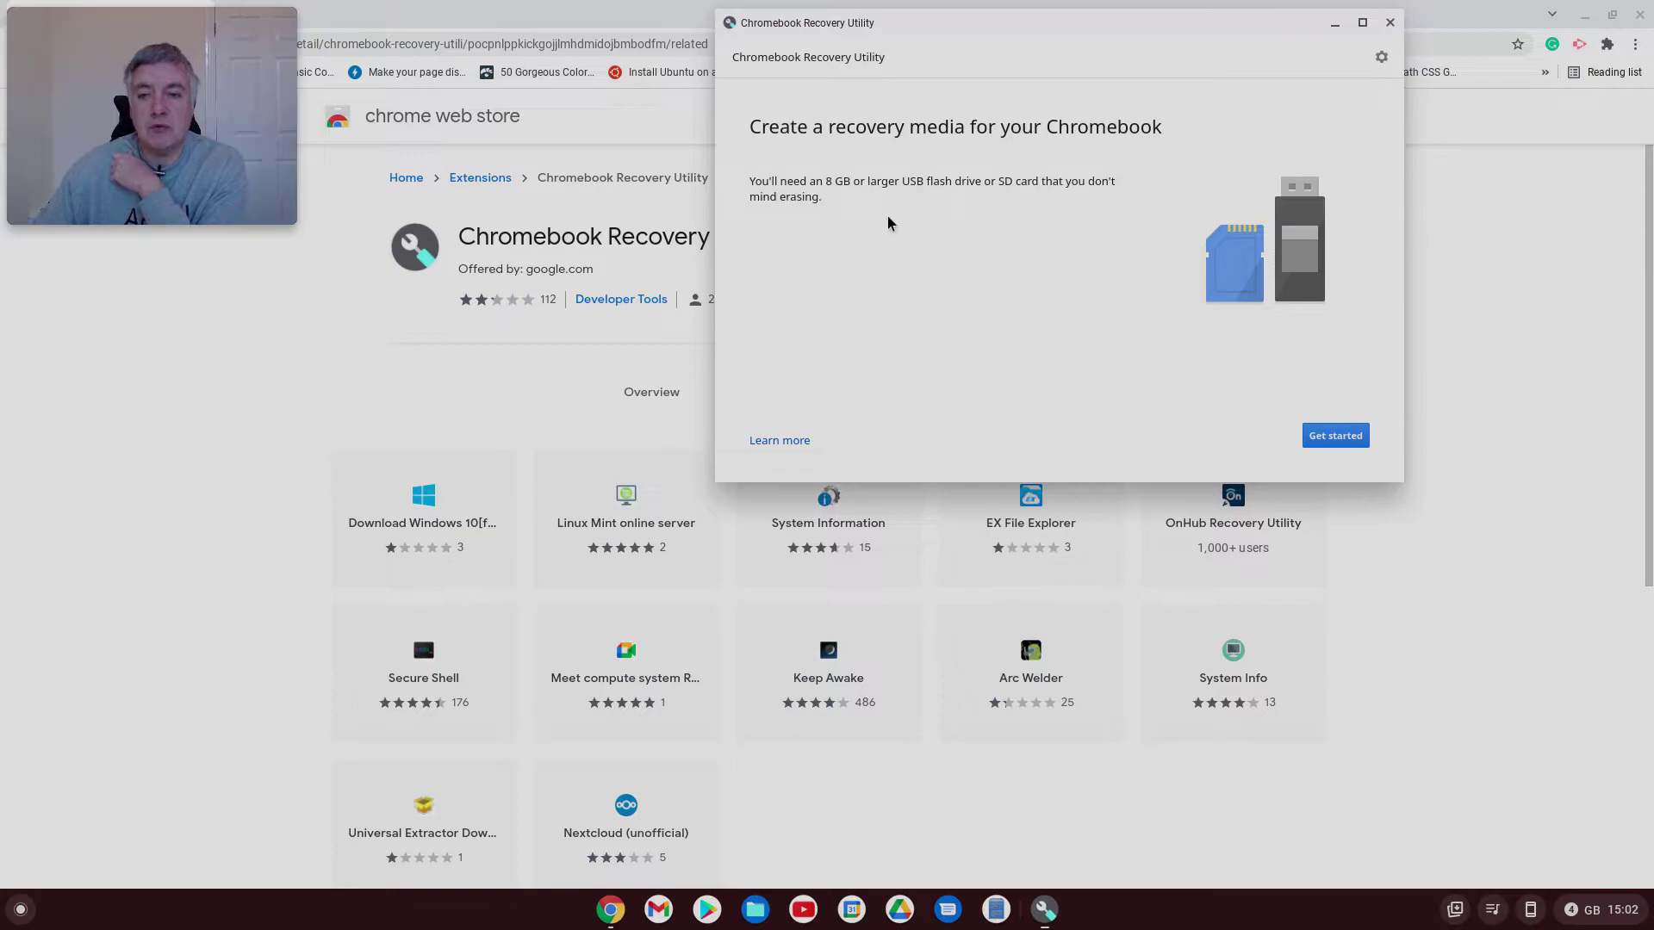
Use the gear's Erase recovery media on USB Drive - 57.8 GB, then dismiss with OK
left_click_drag(1008, 25, 780, 175)
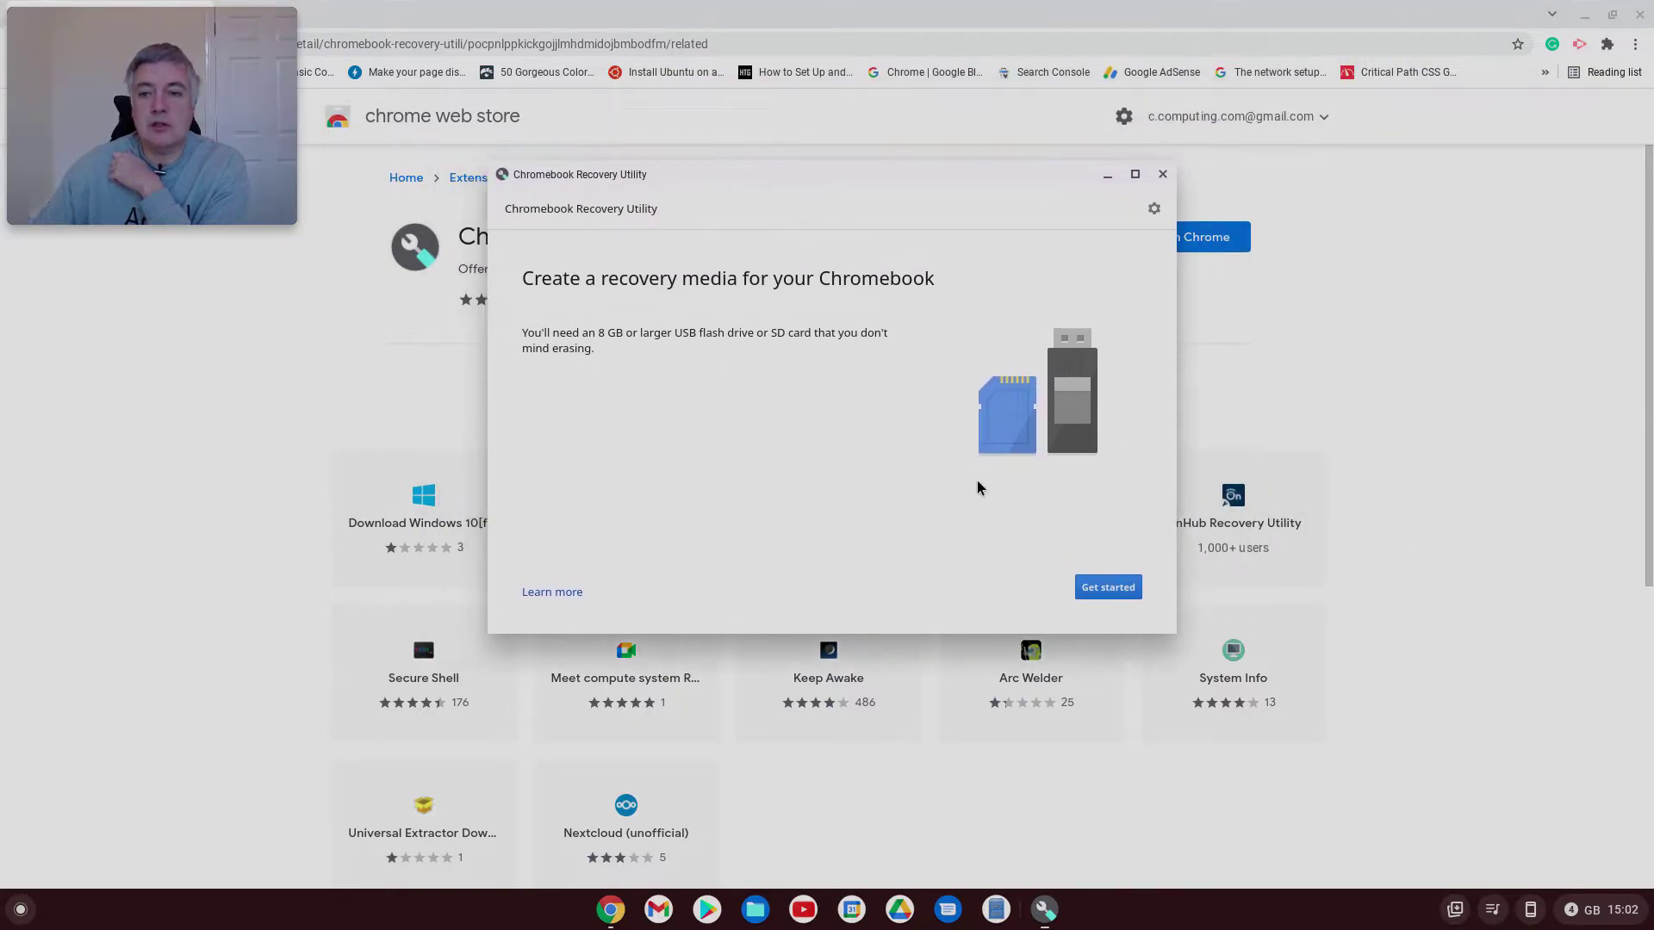
left_click(1154, 211)
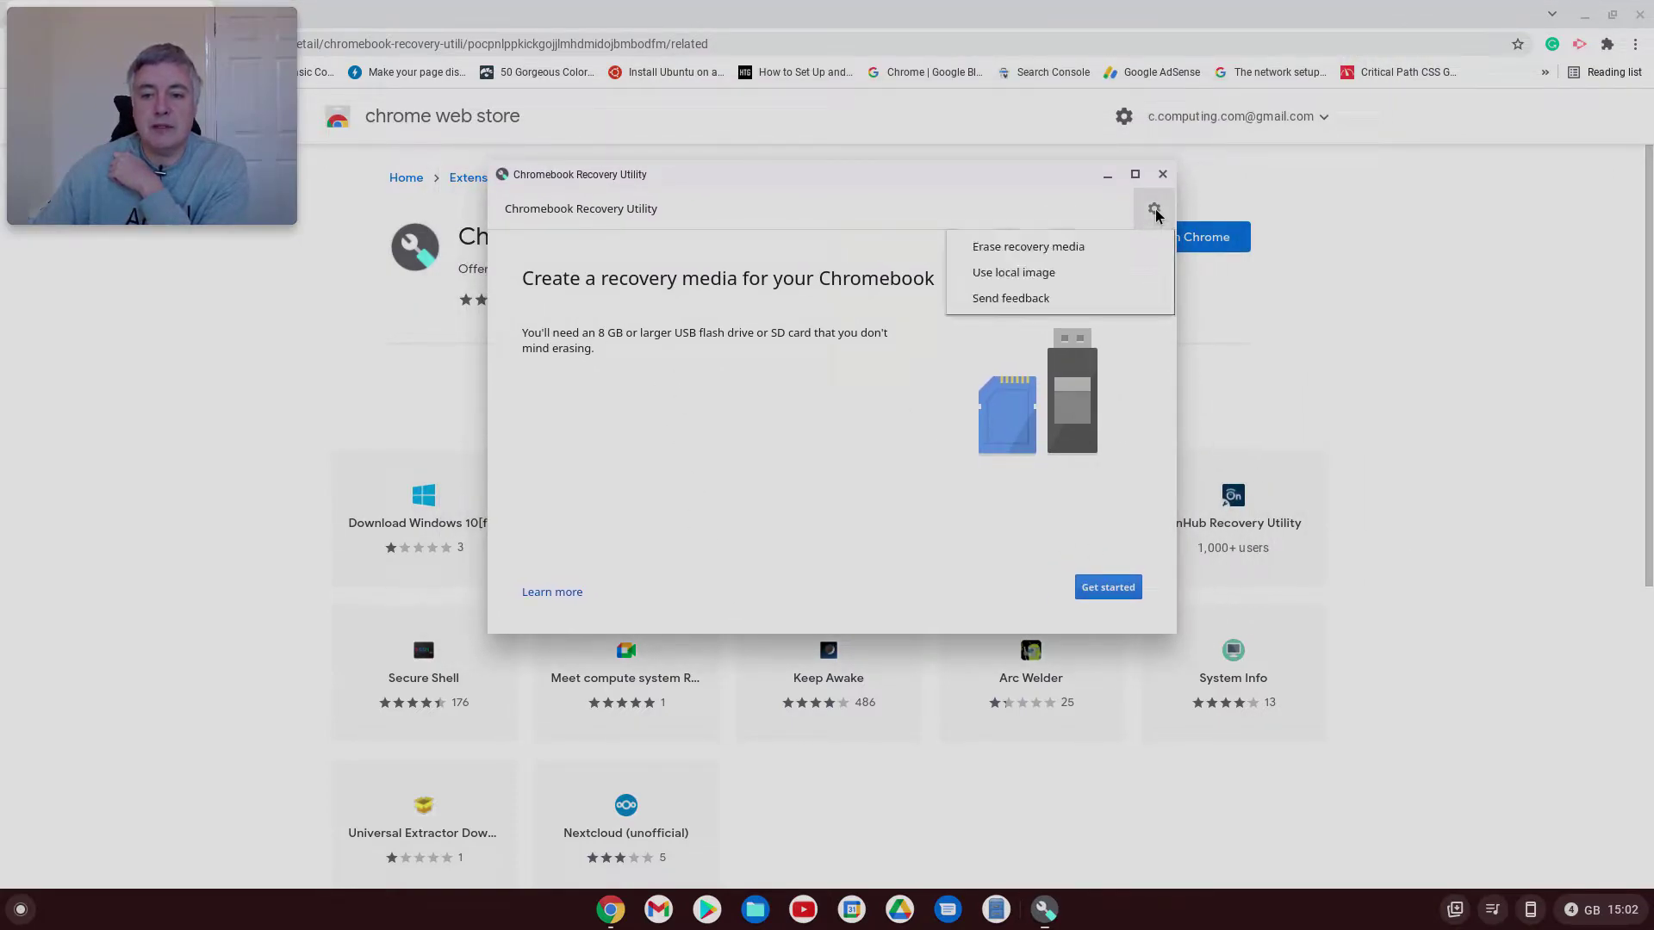
left_click(1094, 249)
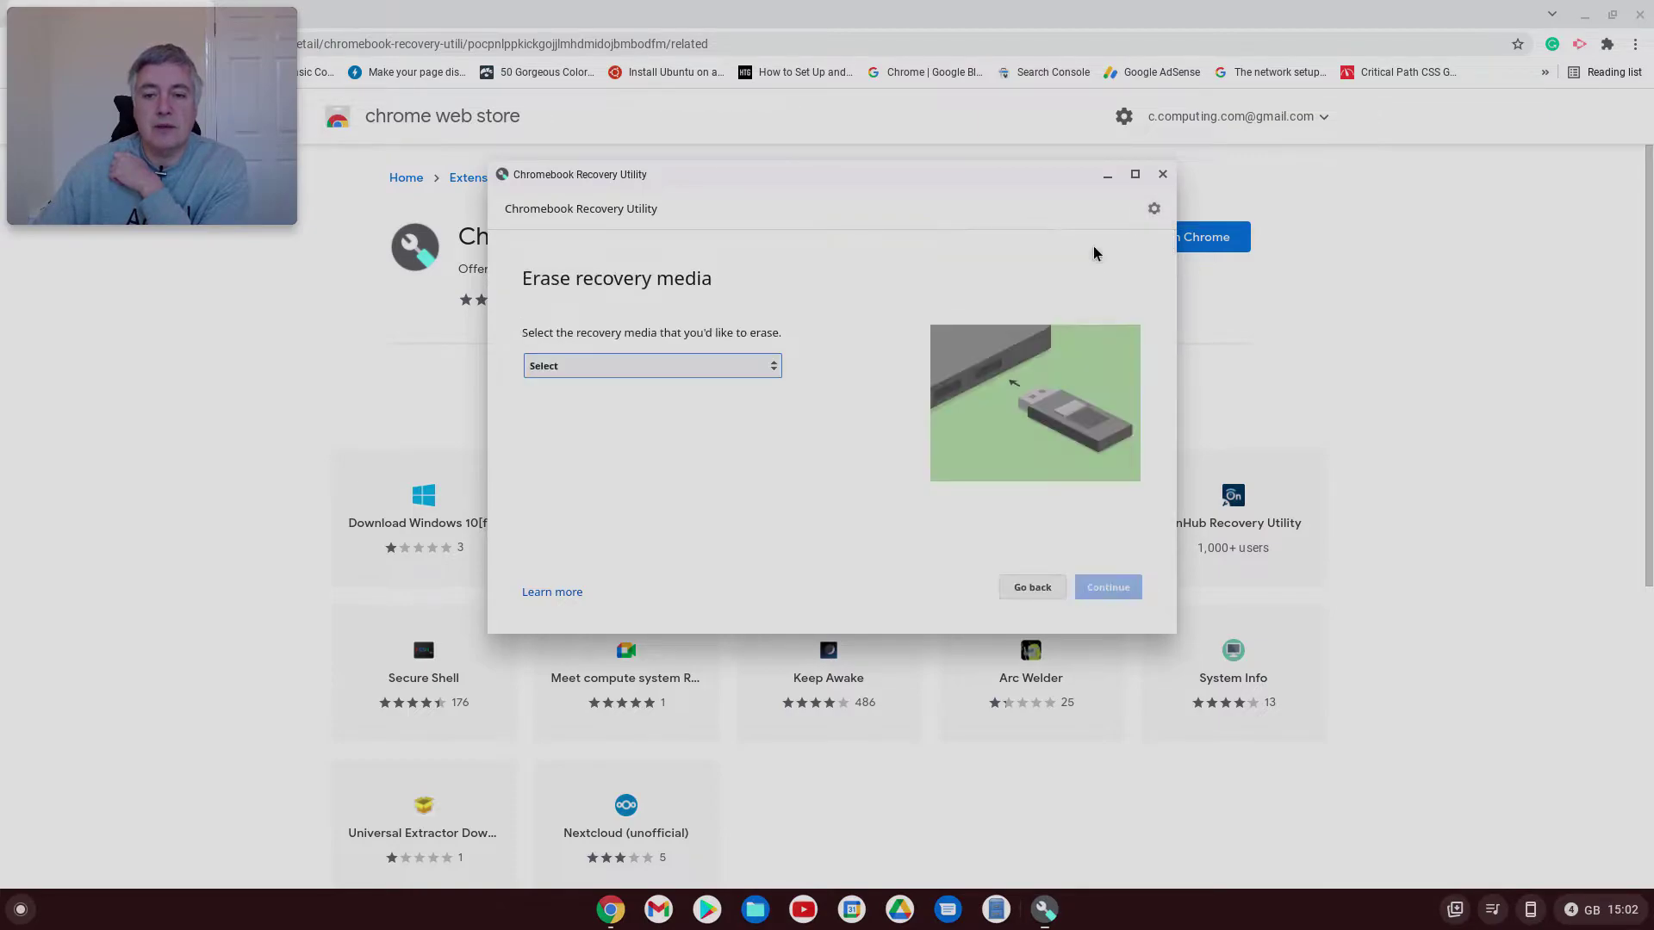
left_click(759, 371)
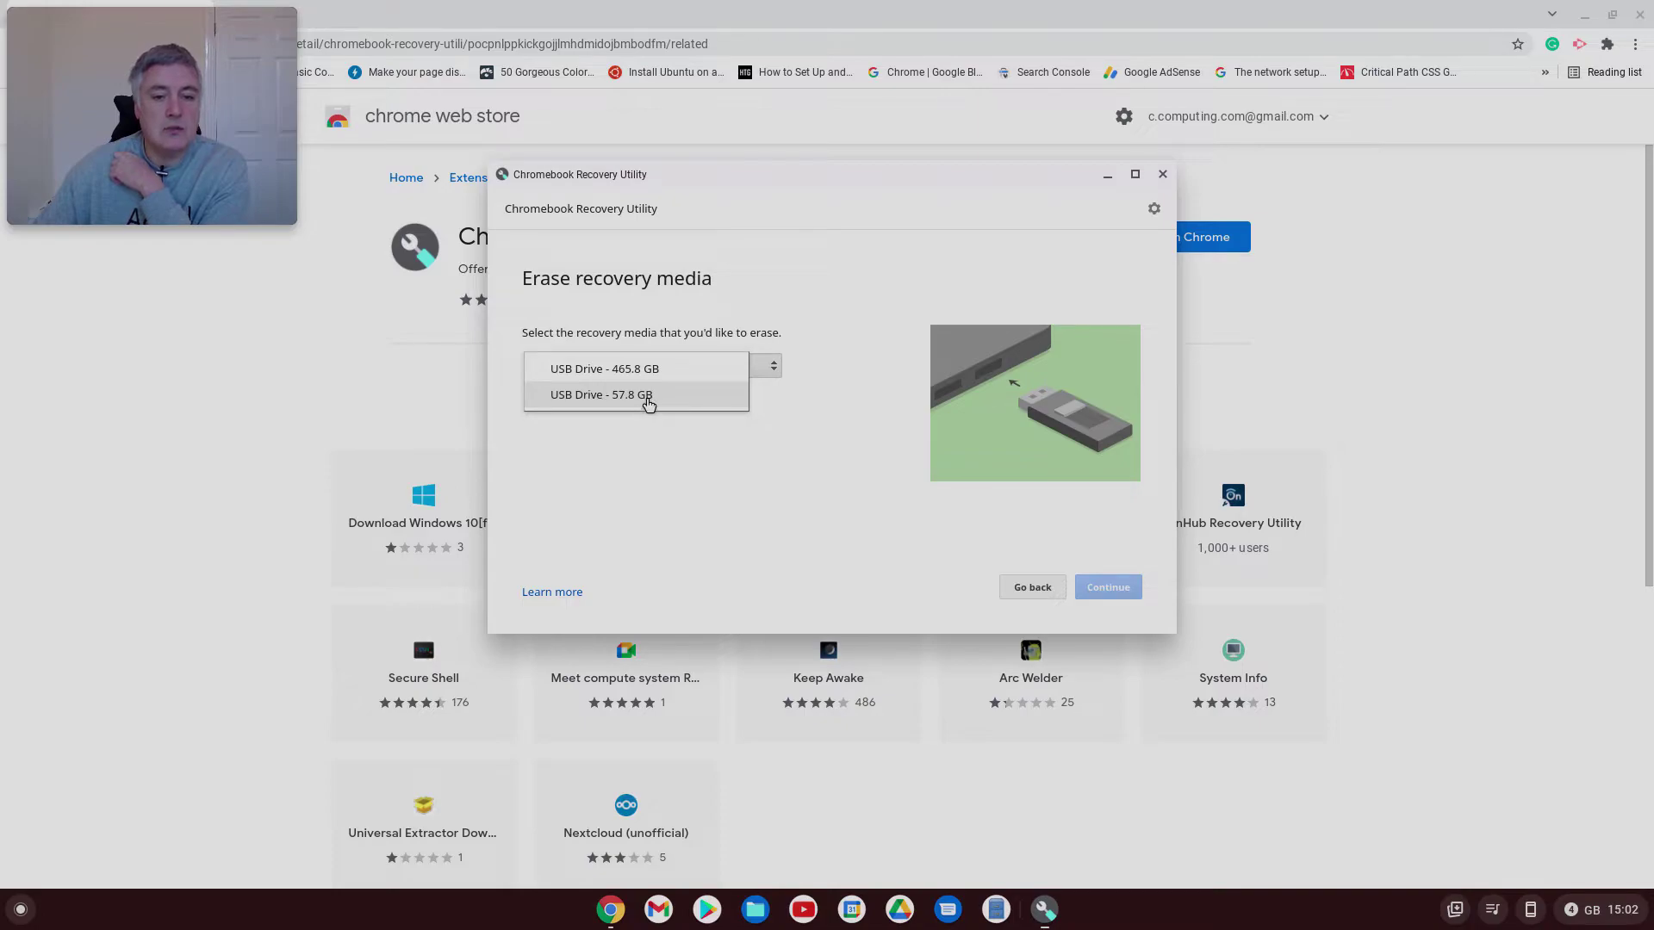
left_click(649, 401)
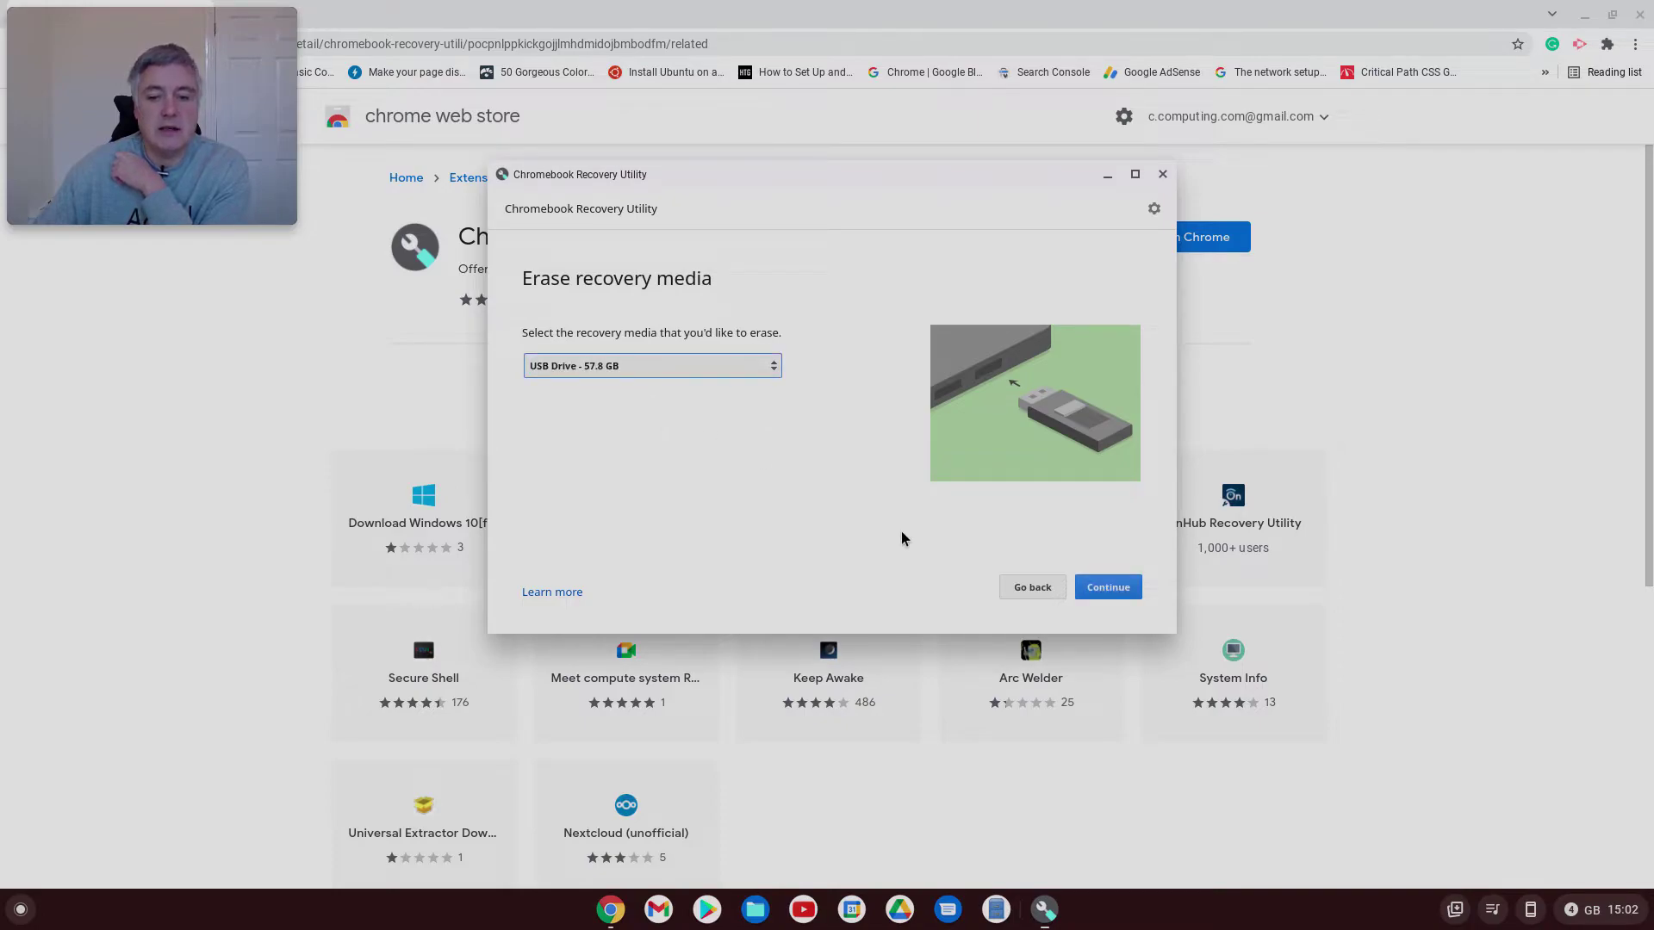
left_click(1101, 588)
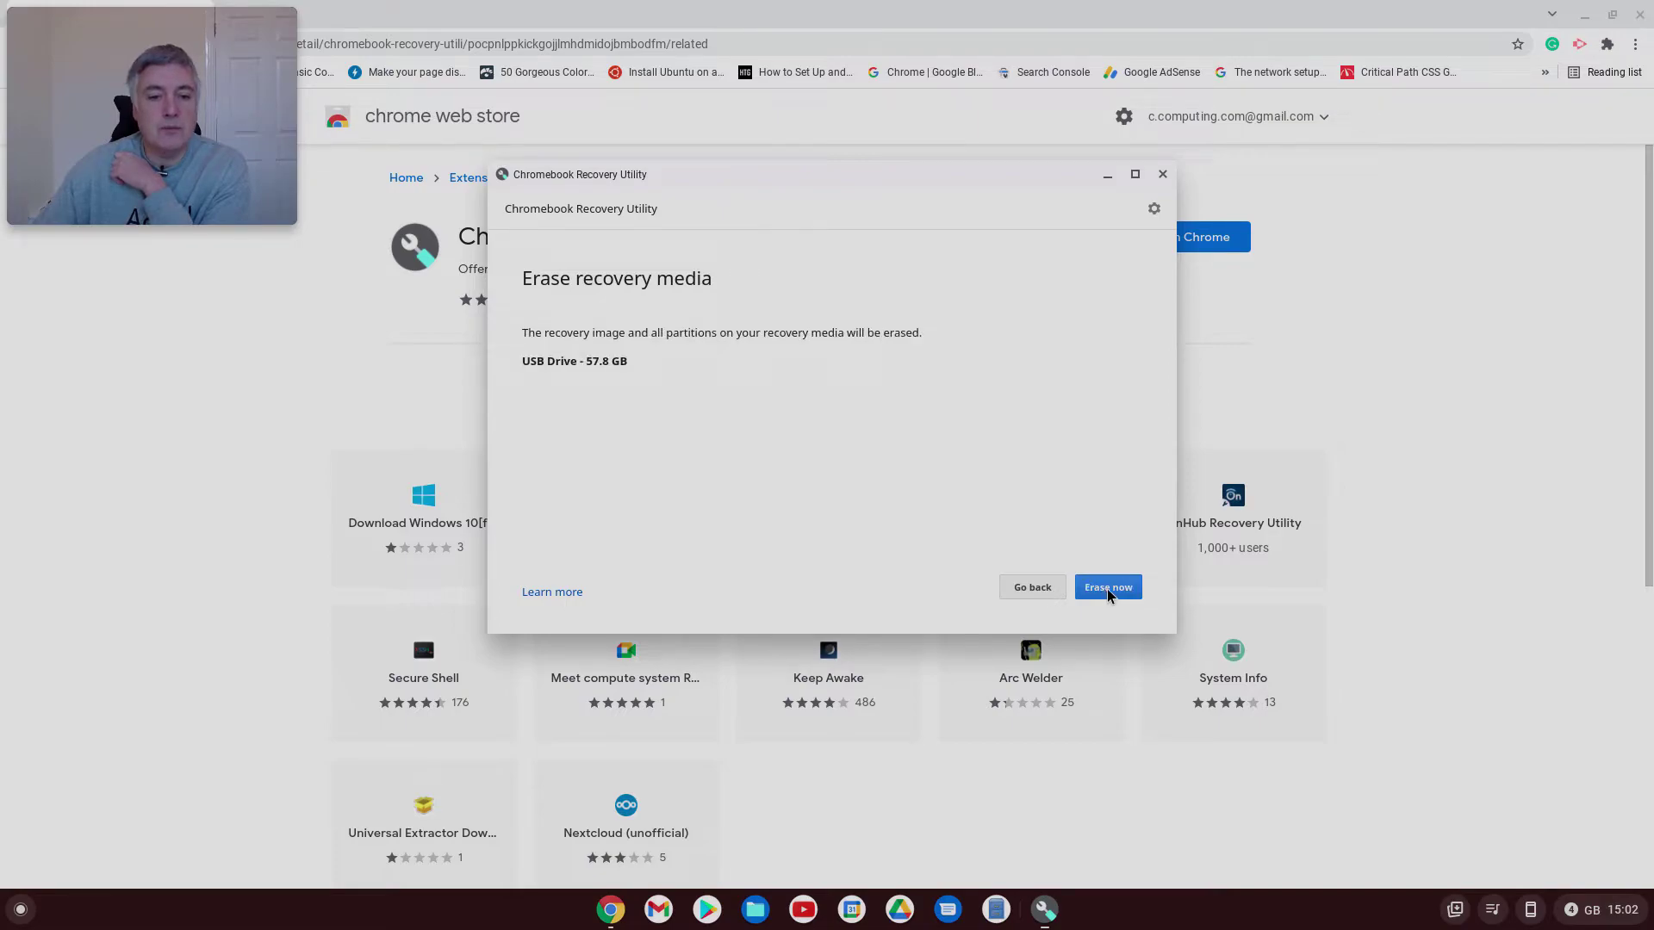
left_click(1108, 588)
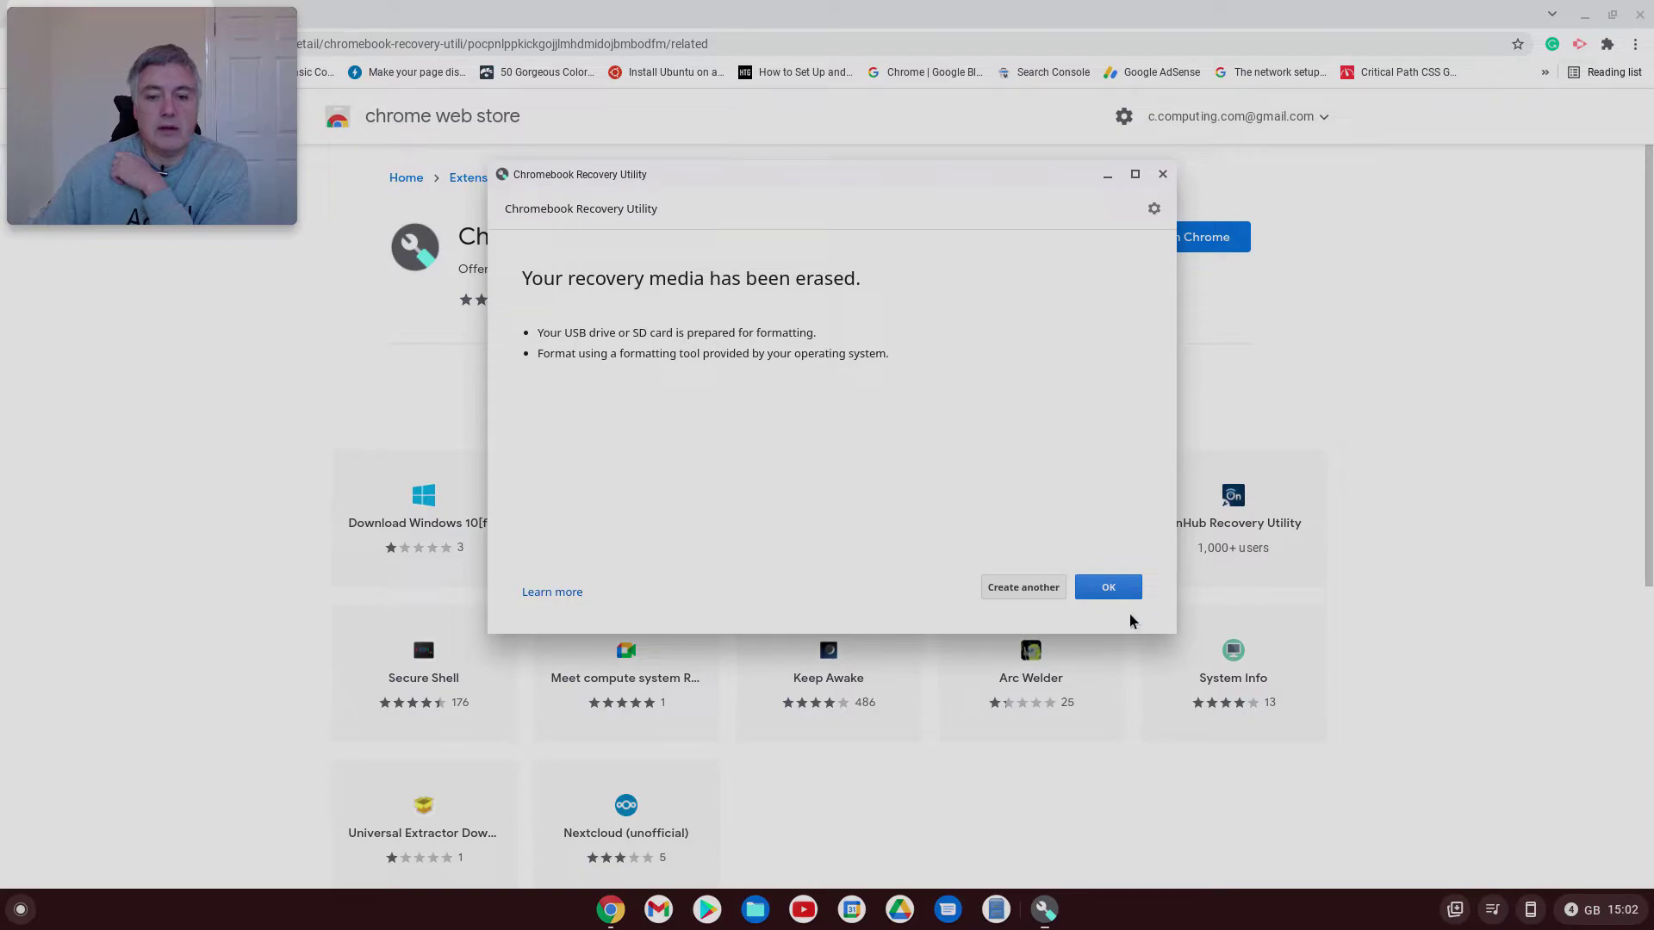
left_click(1111, 588)
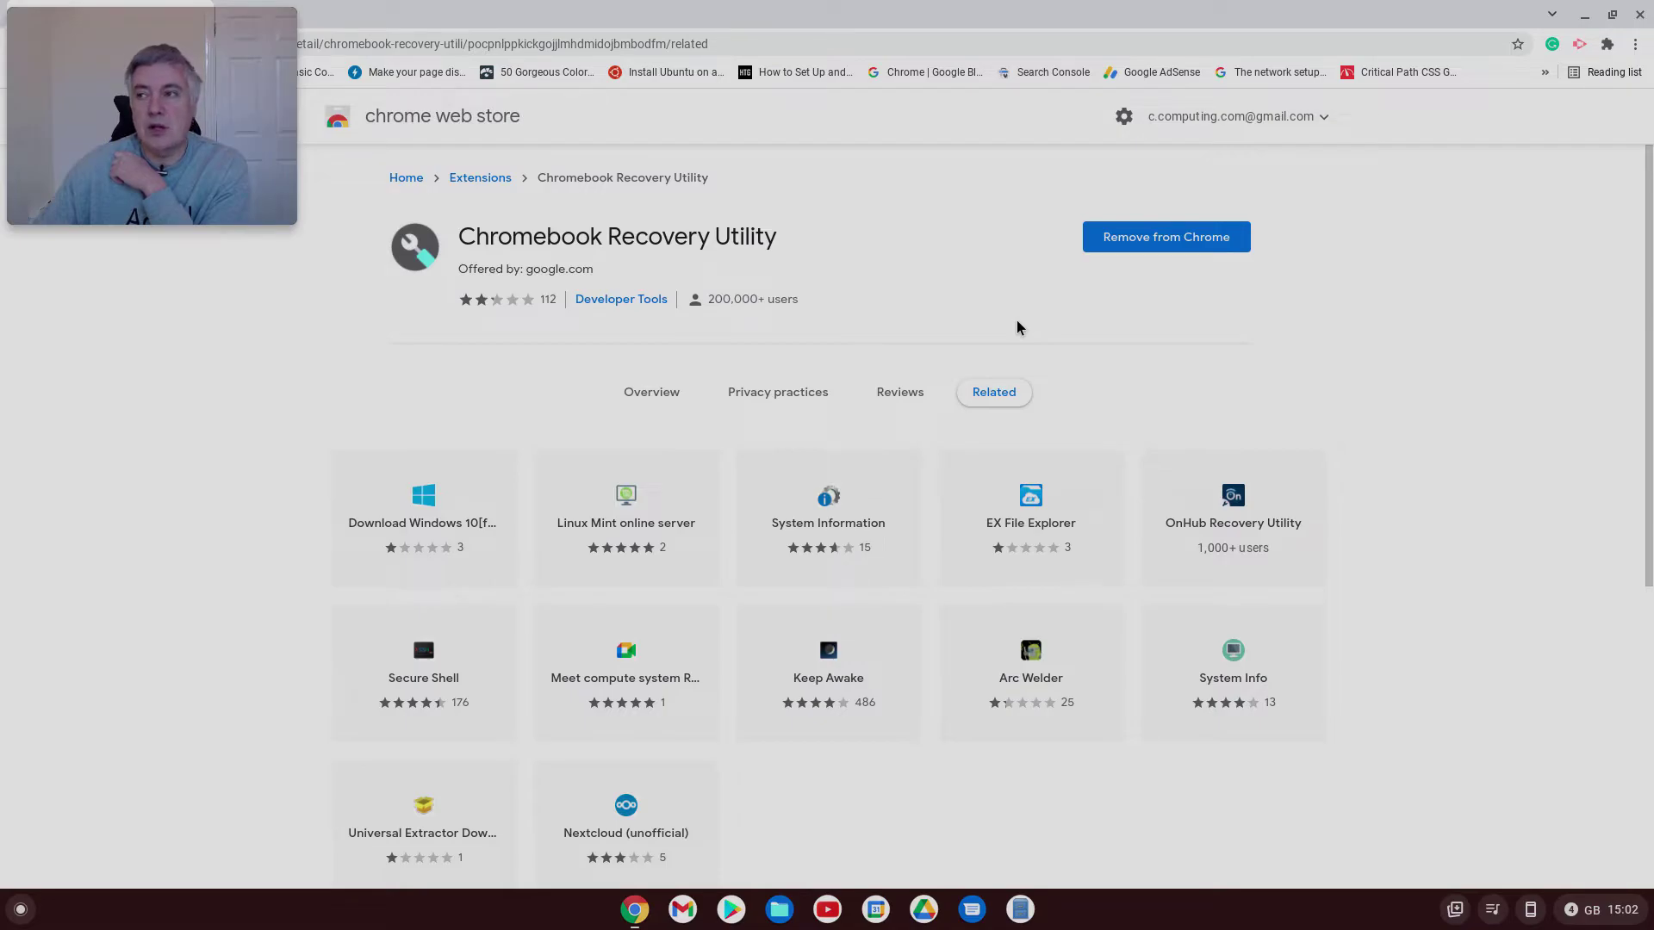
Open Files, close it, and reopen it so My files lists the unrecognised USB Drive
left_click(781, 911)
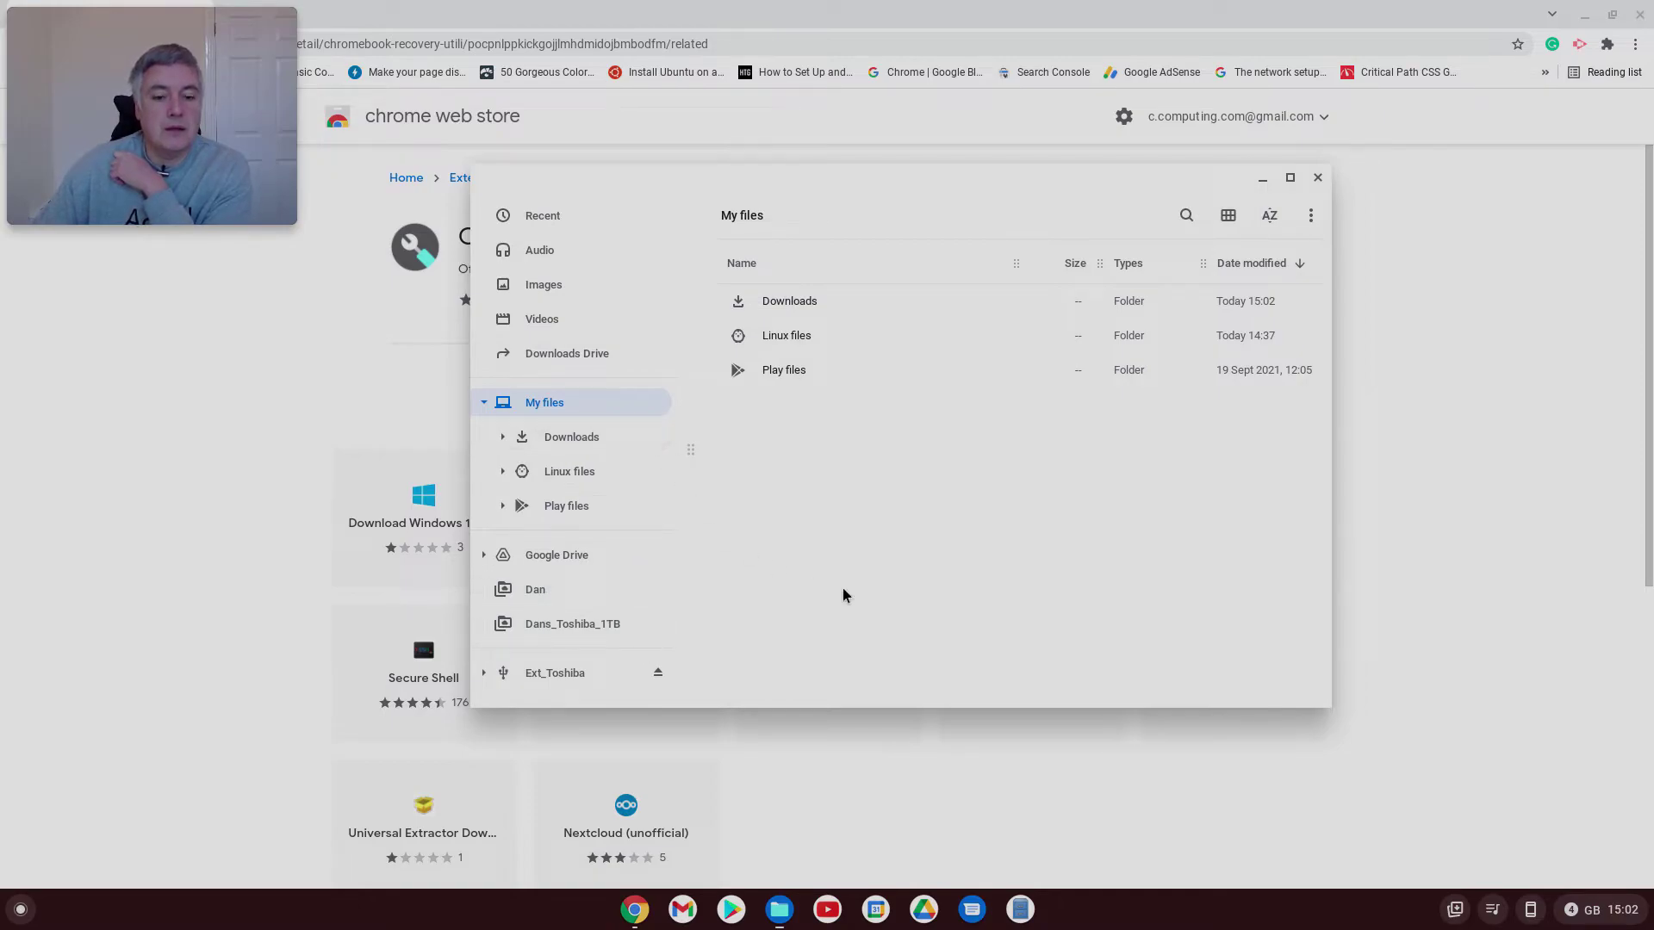
left_click(1318, 177)
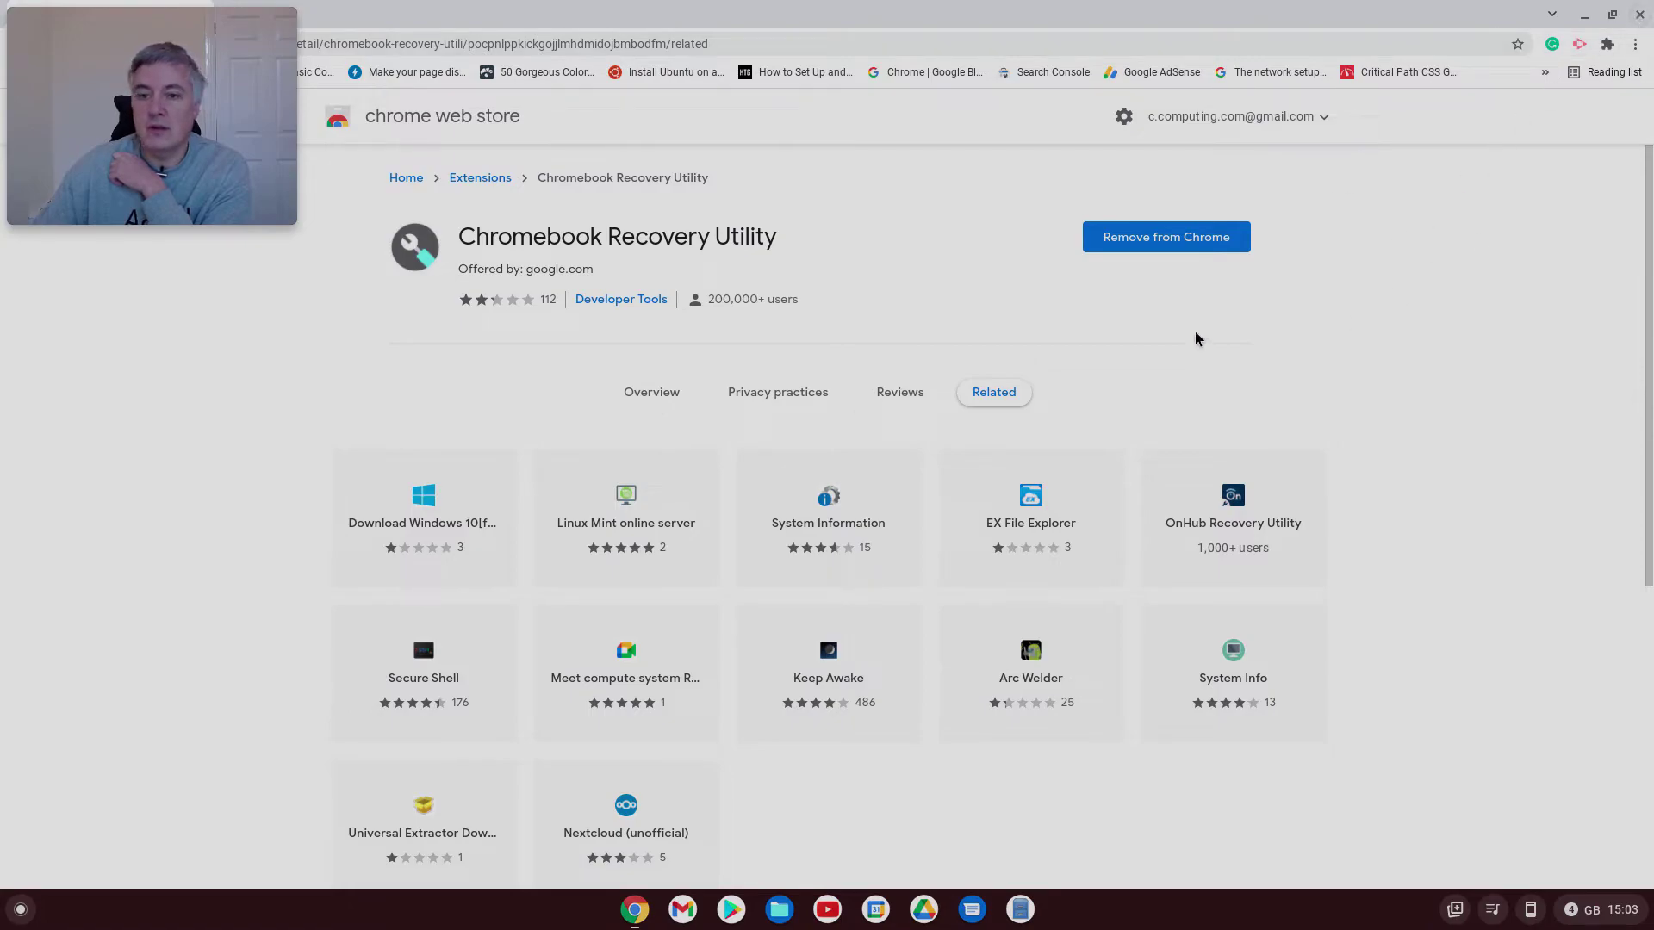
left_click(780, 912)
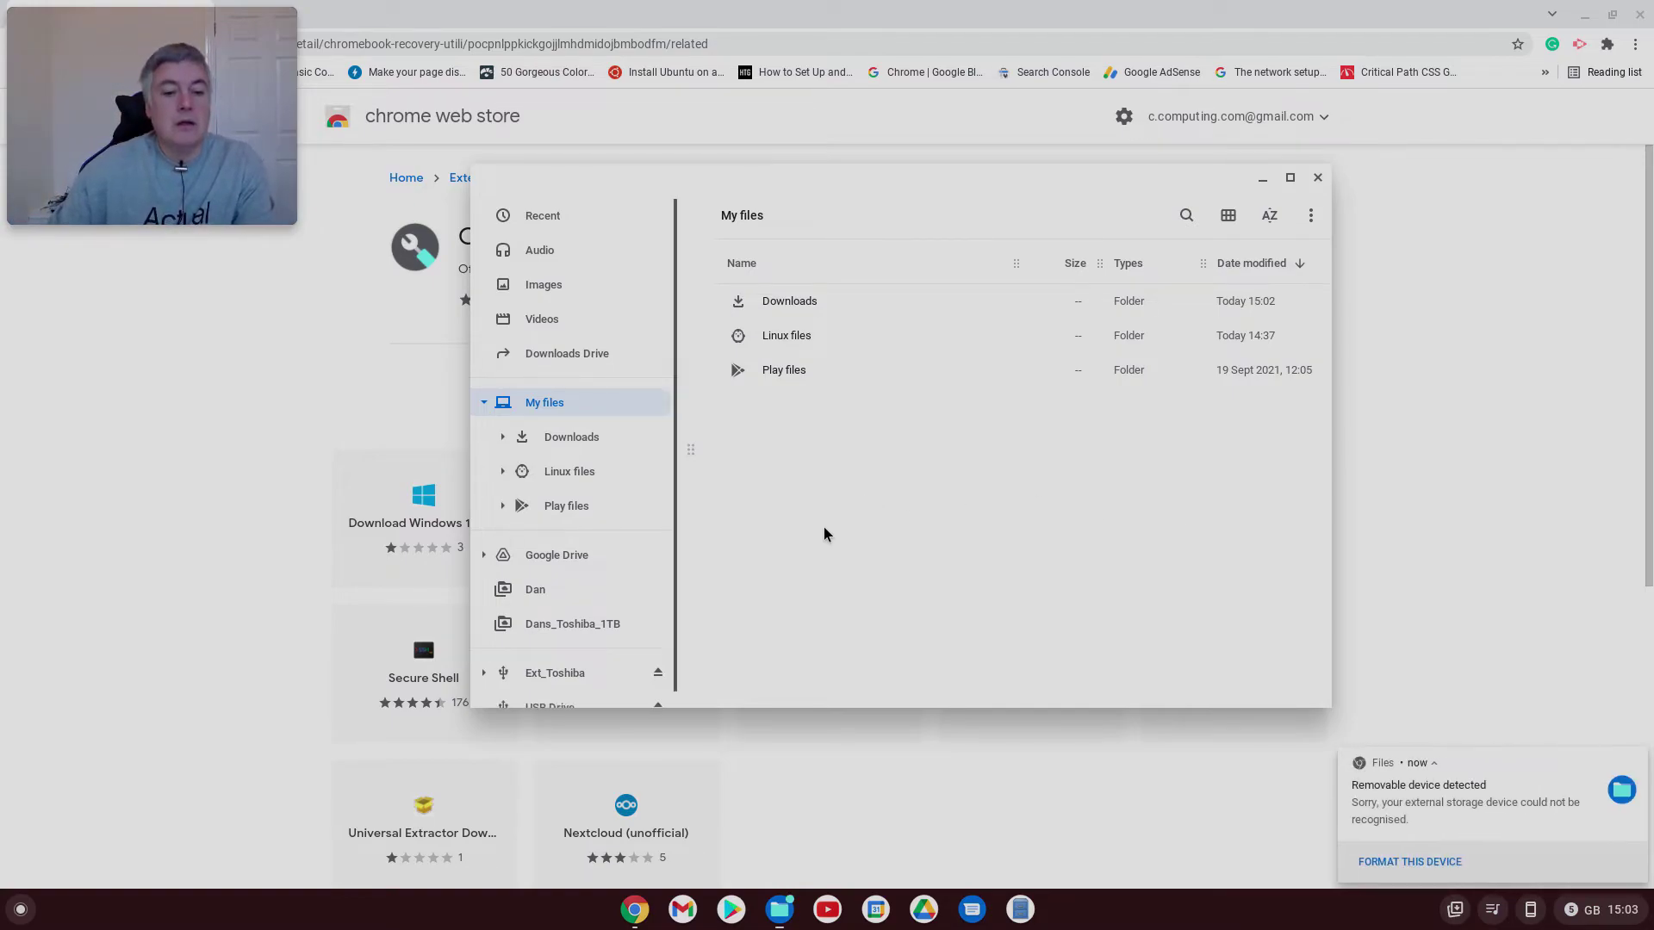
scroll(554, 685, "down", 1)
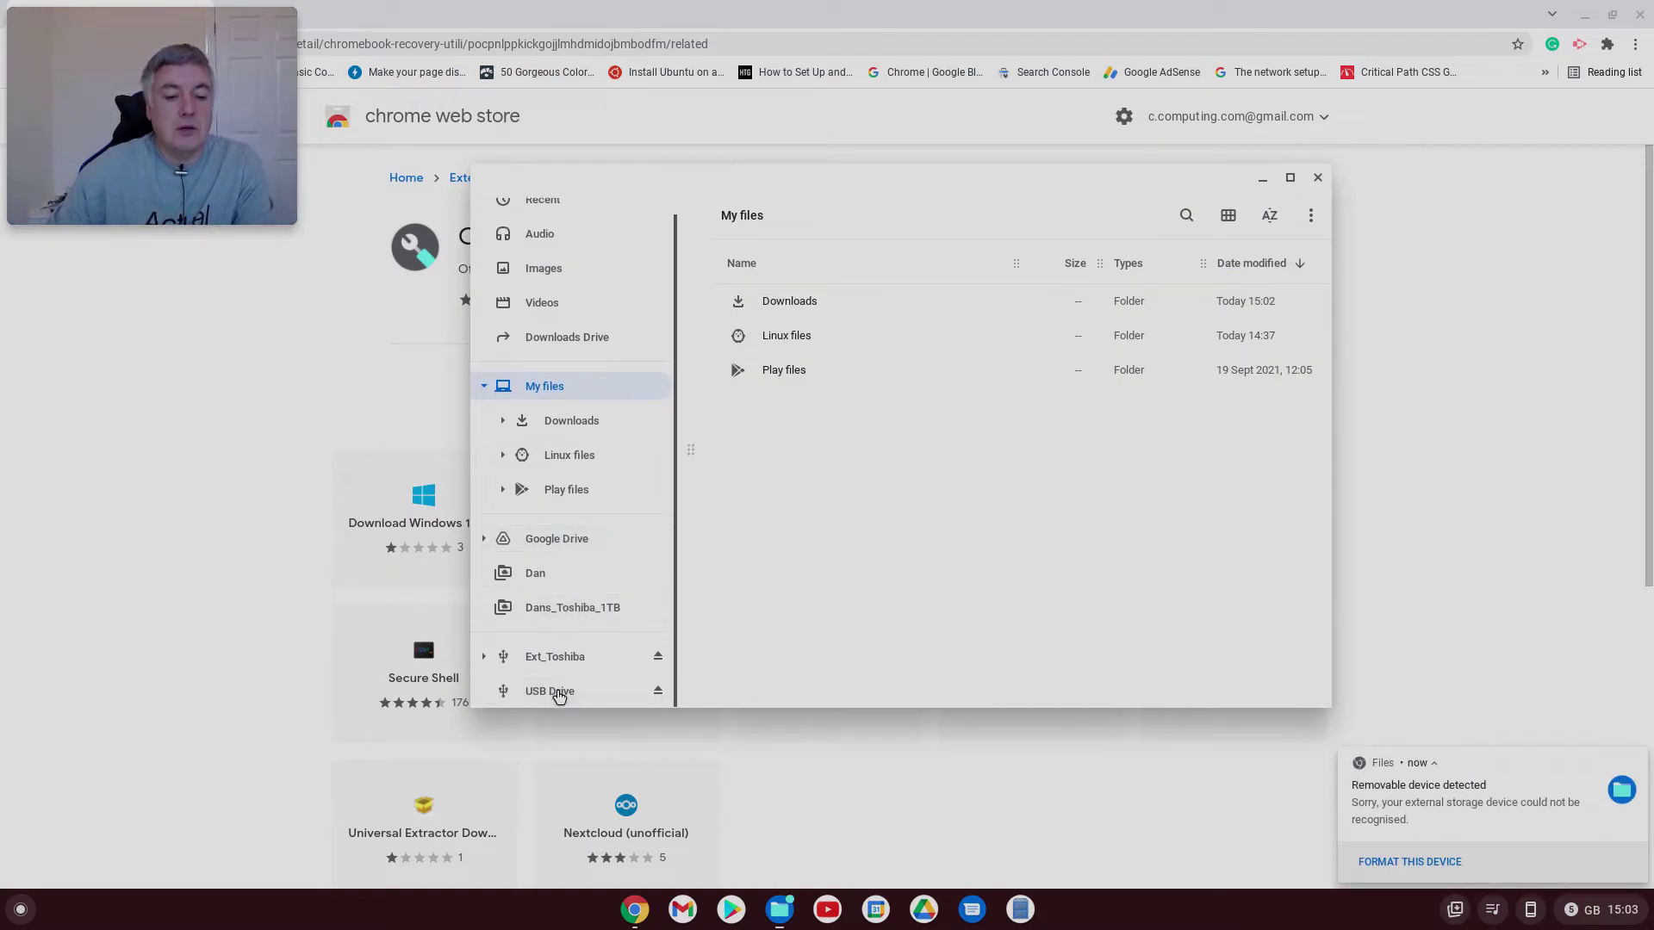
Open USB Drive in the sidebar and choose Format device from its context menu
left_click(559, 697)
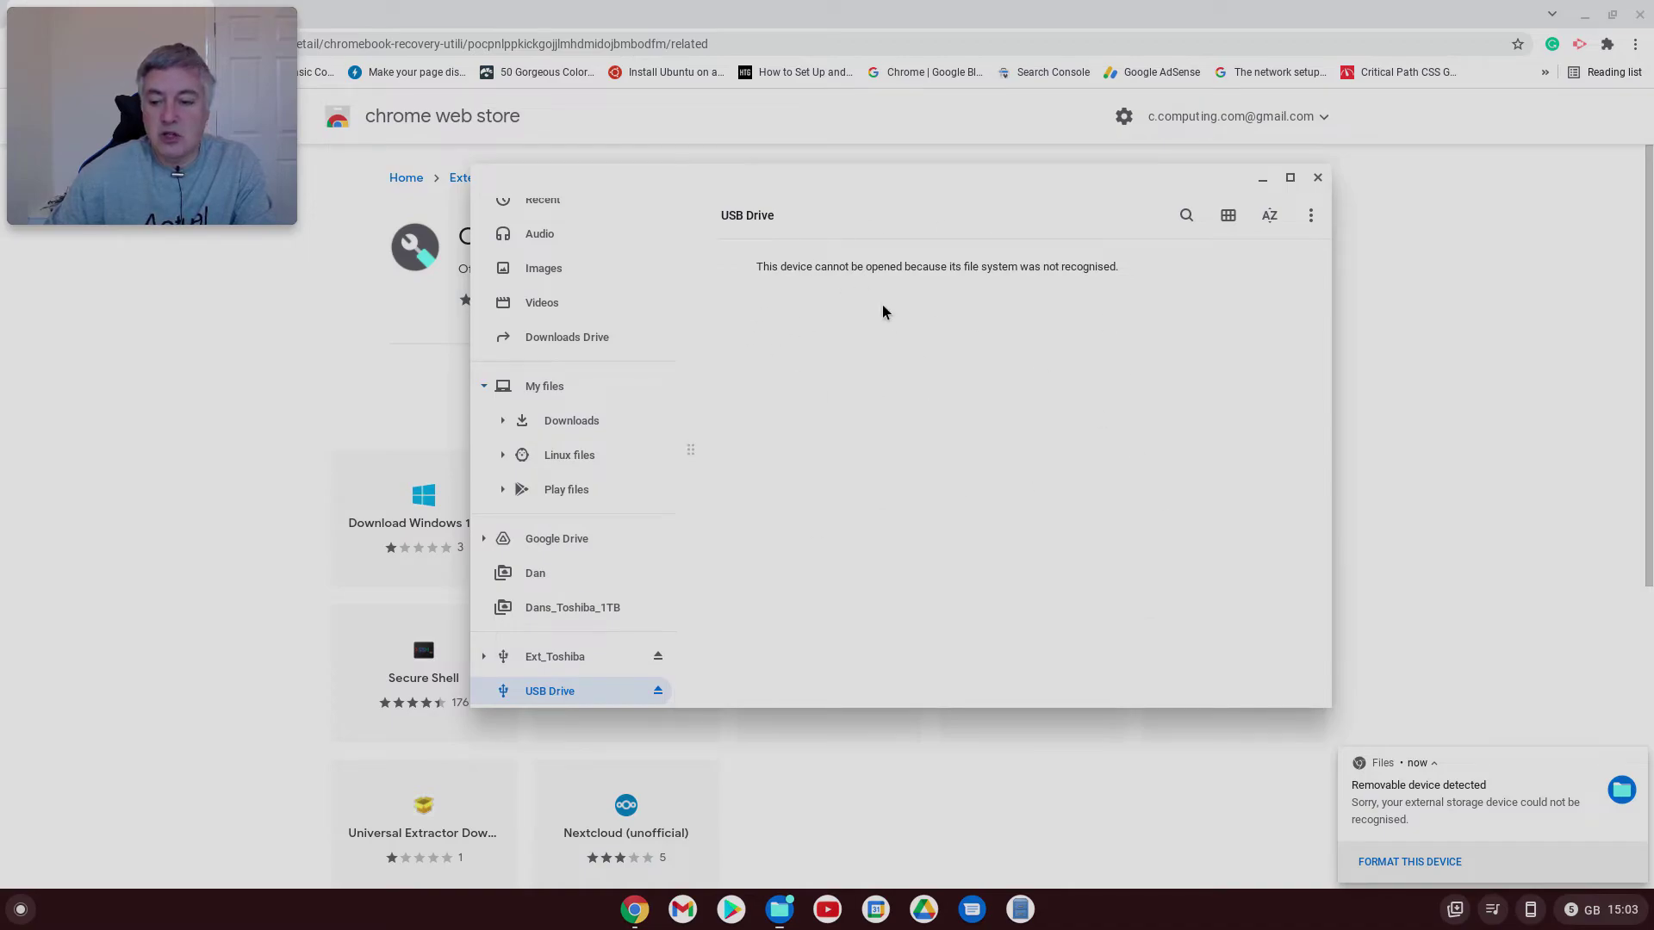
mouse_move(1474, 807)
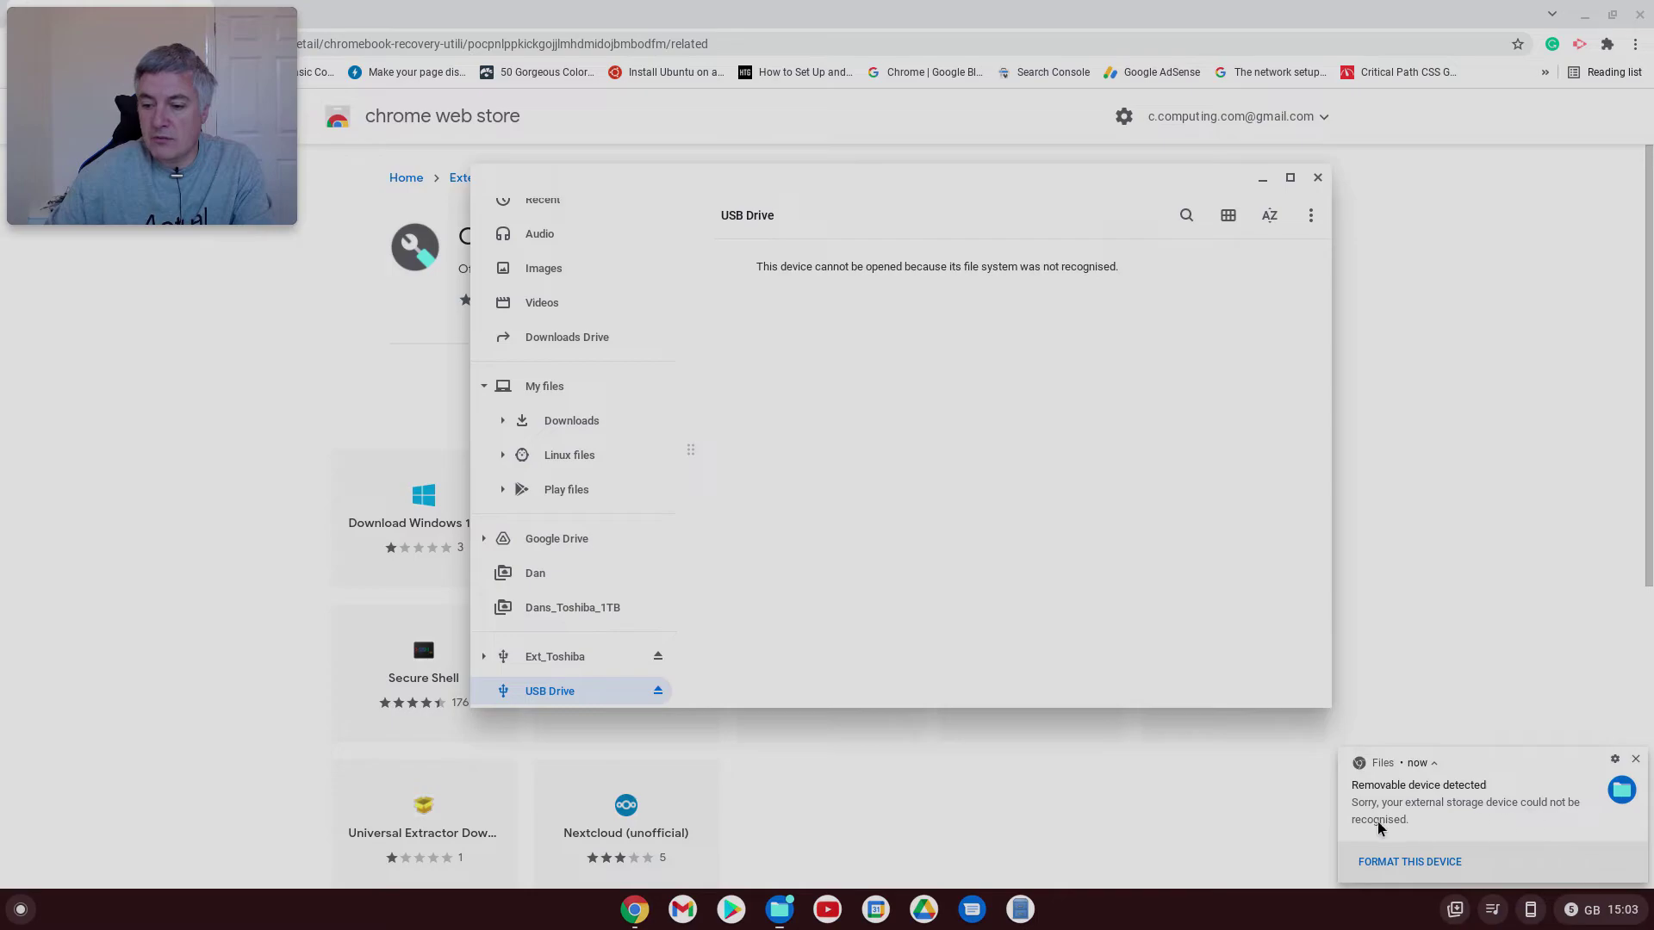
right_click(563, 693)
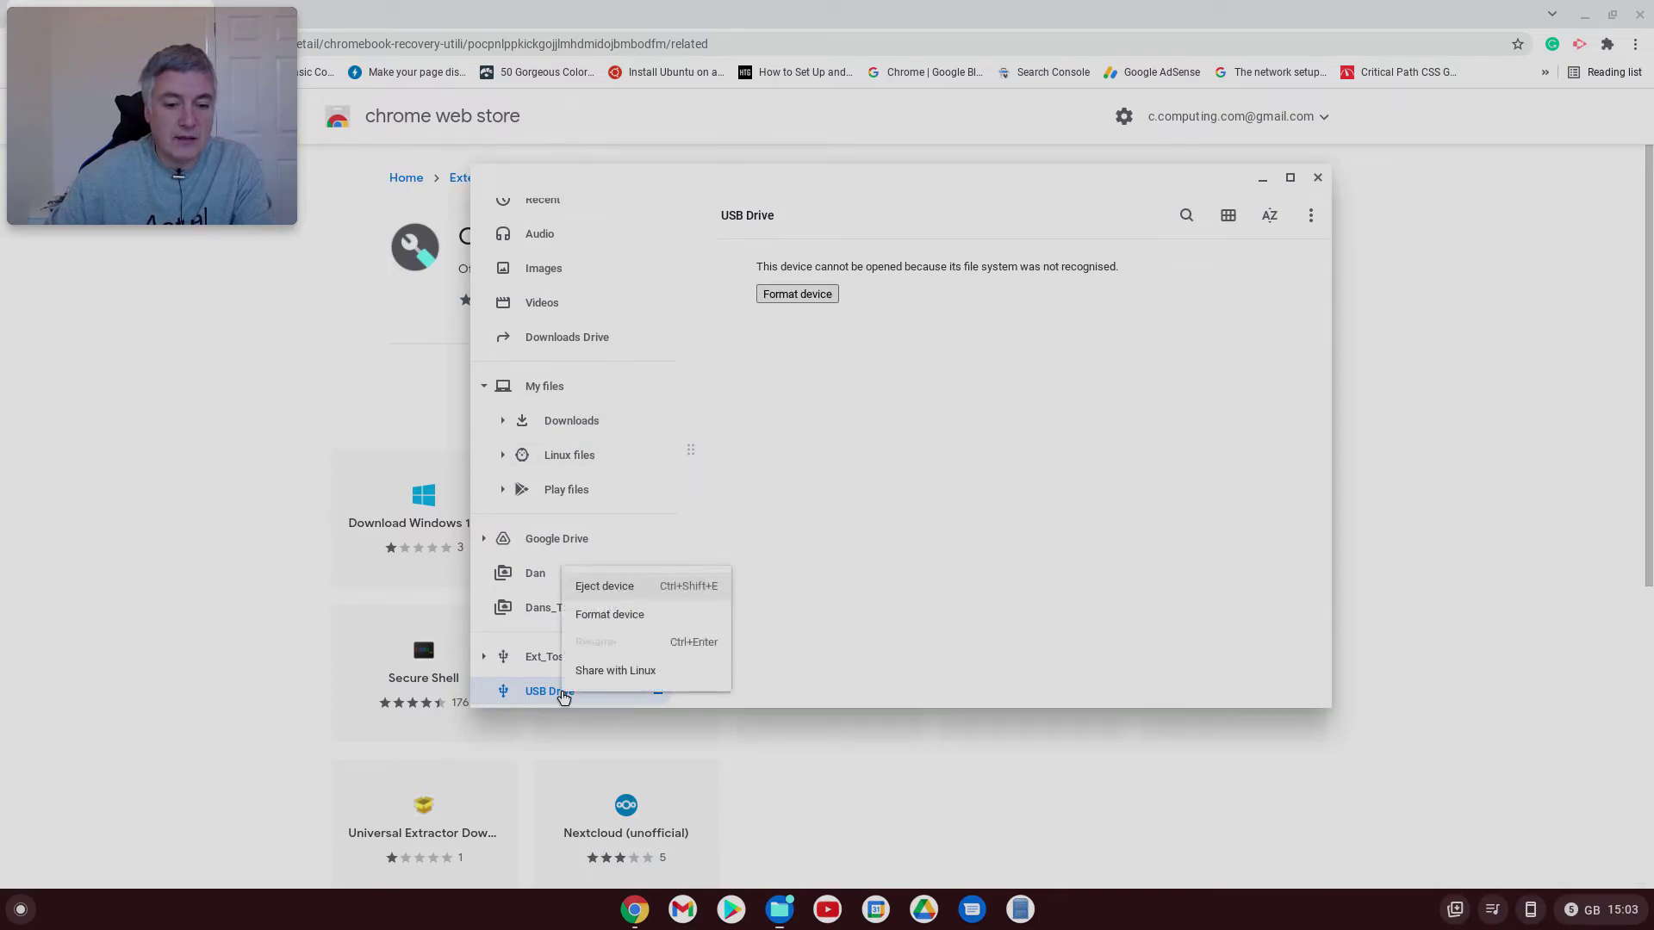
left_click(622, 615)
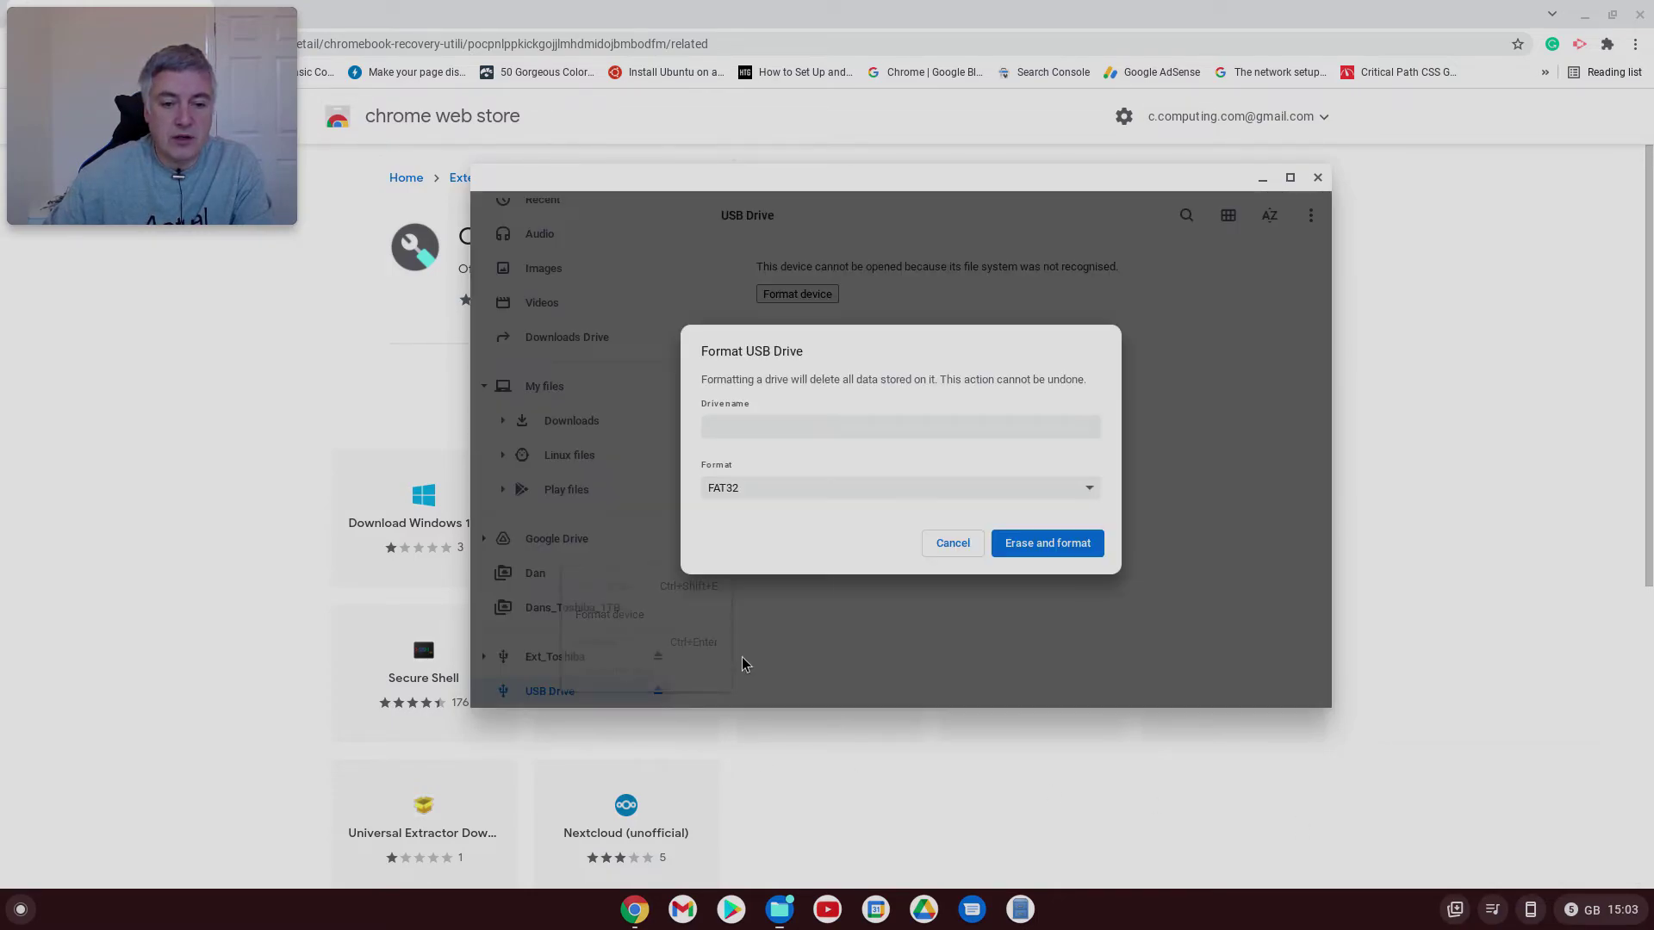
Name the drive 'SanDisk USB', keep FAT32, and run Erase and format
left_click(725, 434)
type("S")
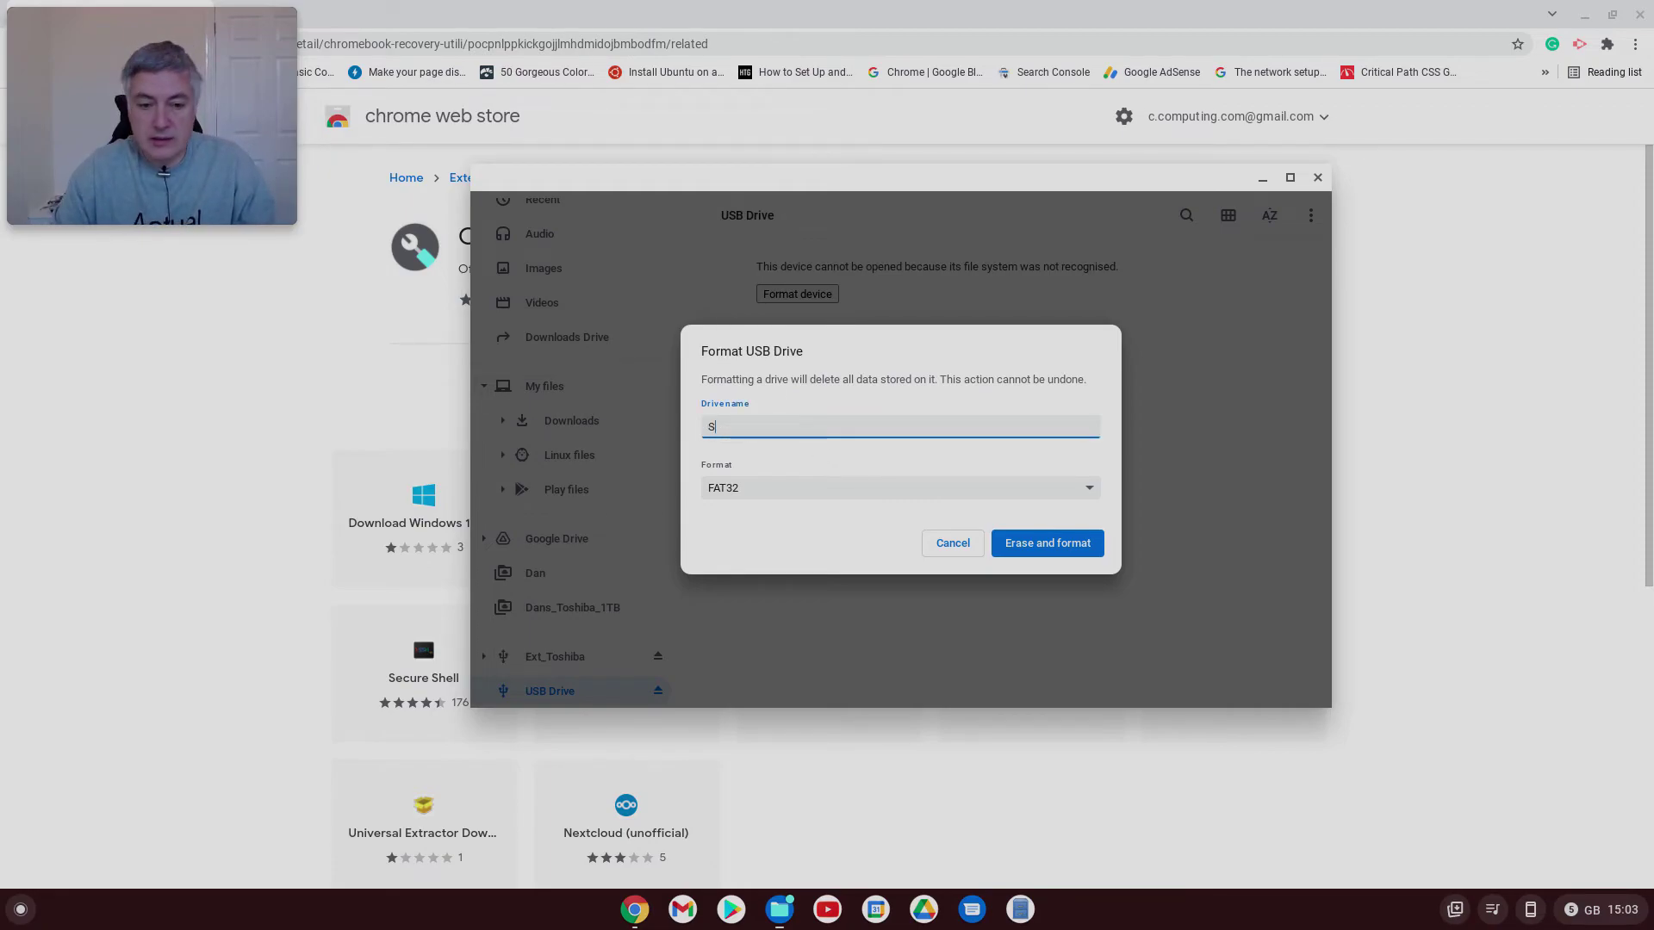
type("and")
key("BackSpace")
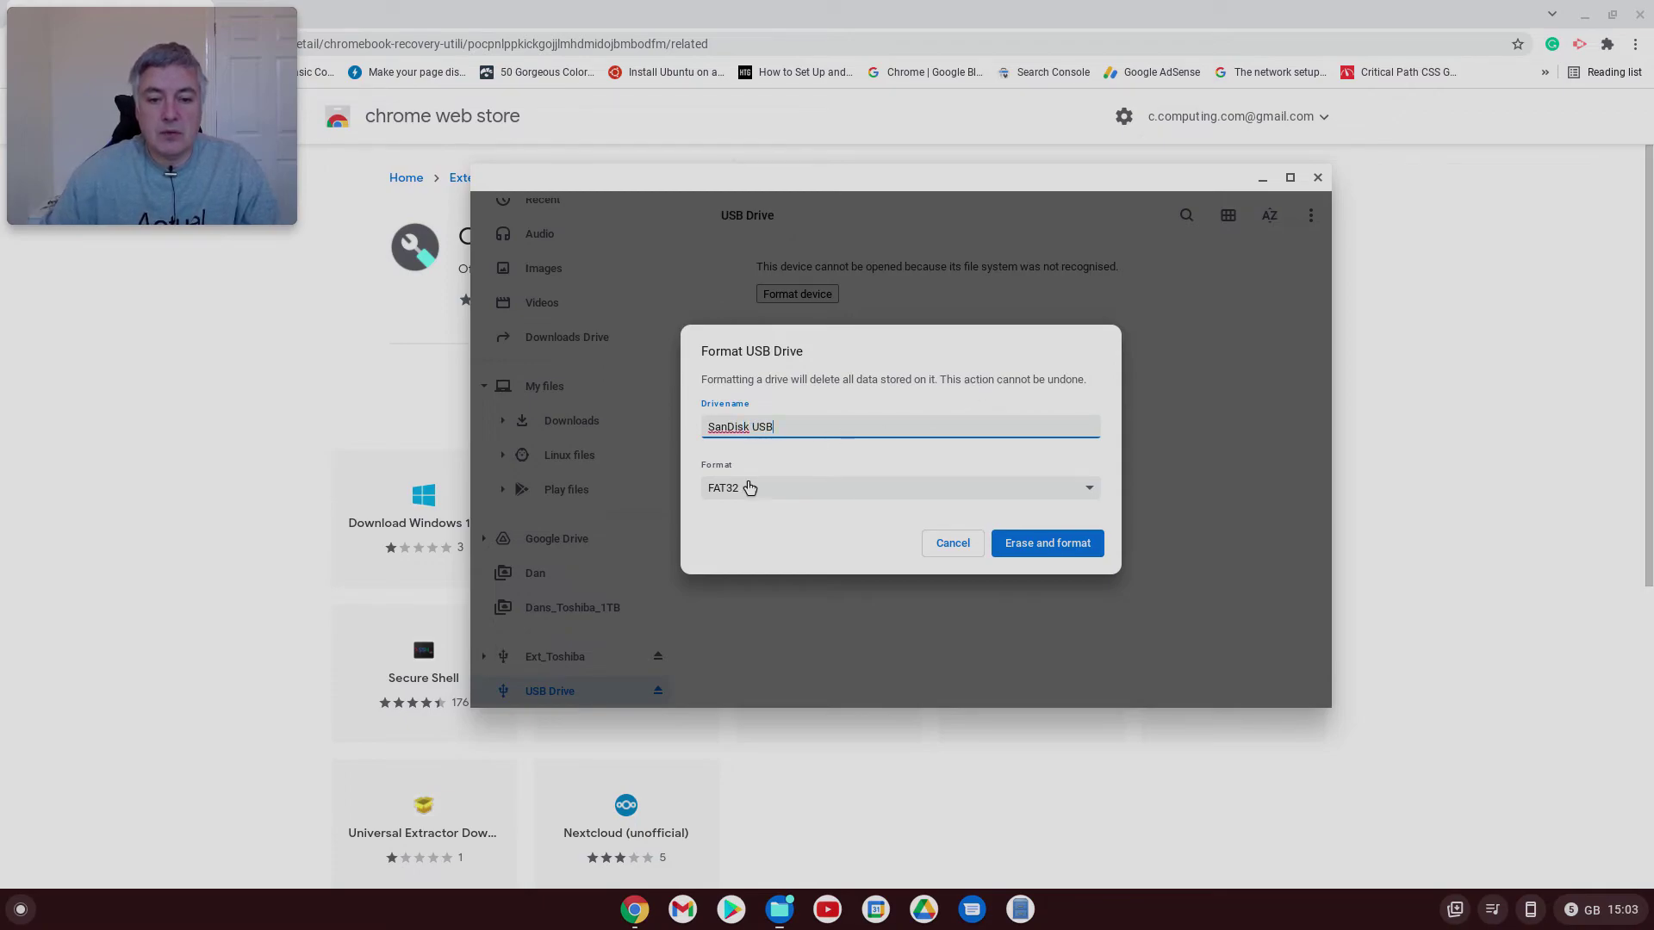
left_click(1044, 544)
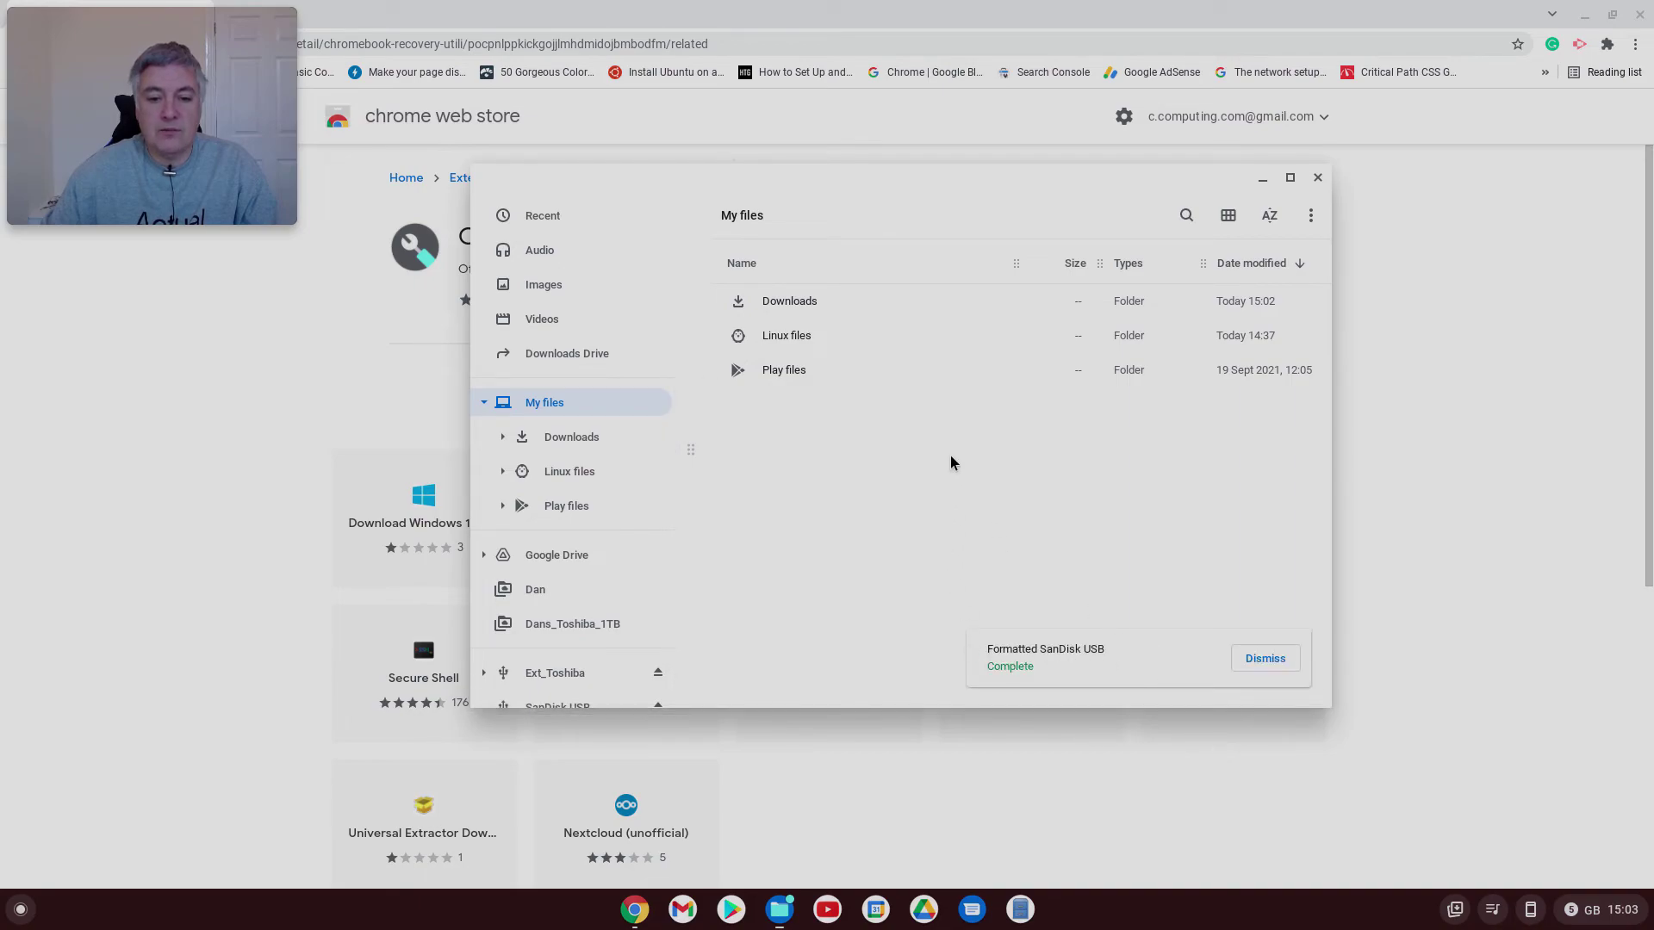
scroll(608, 647, "down", 1)
Select SanDisk USB in the Files sidebar to view its empty contents
left_click(573, 691)
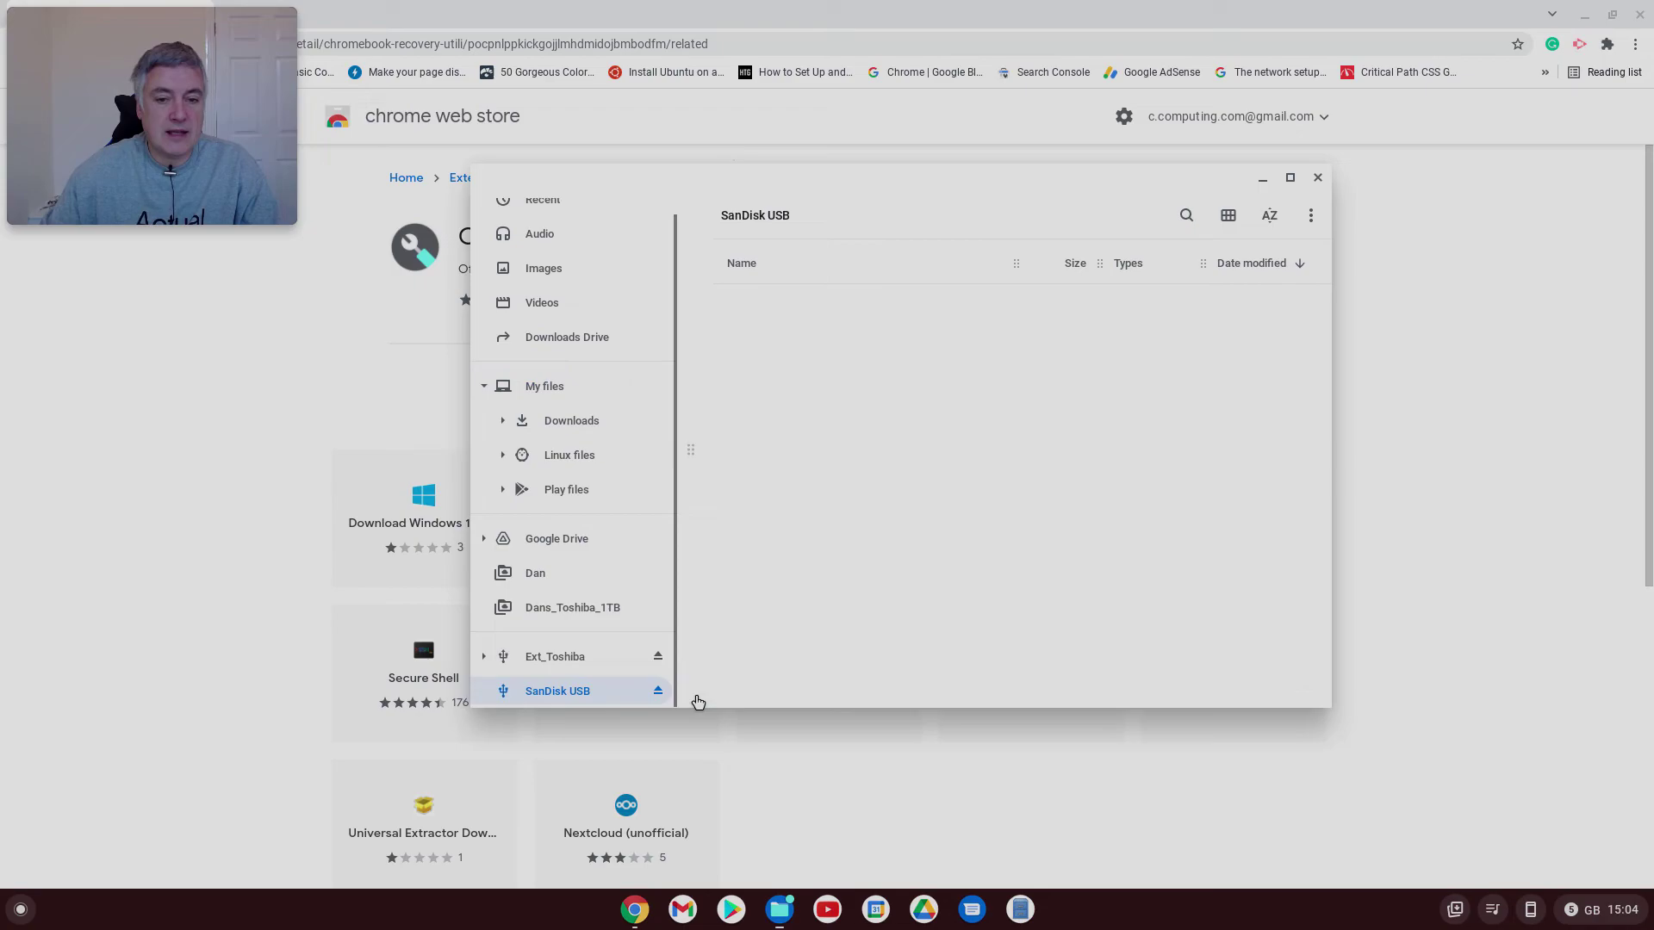